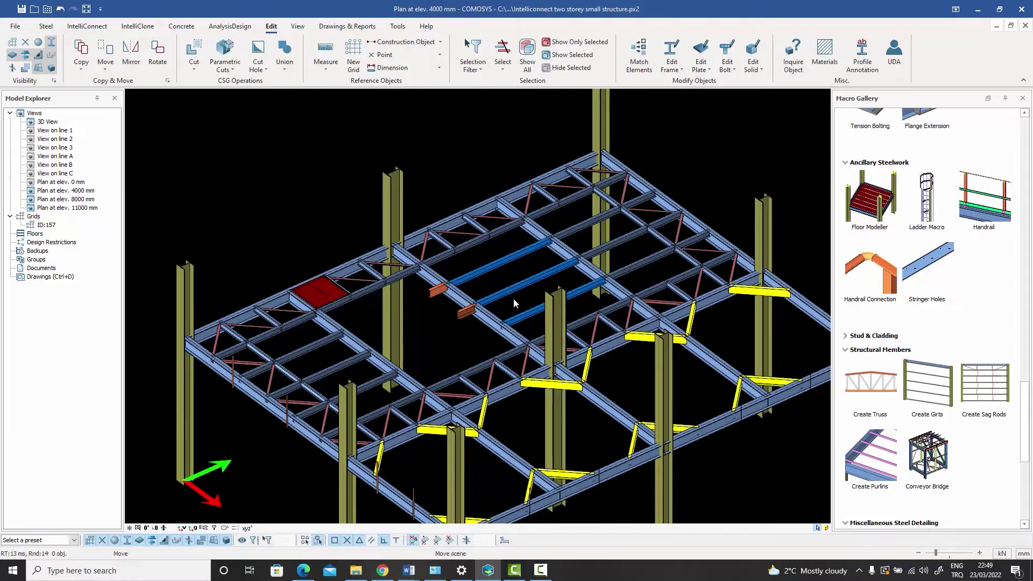
Examine the diagonal angle bracing along the perimeter bays of the floor, picking individual braces near the edge beams.
middle_click_drag(514, 298, 511, 283)
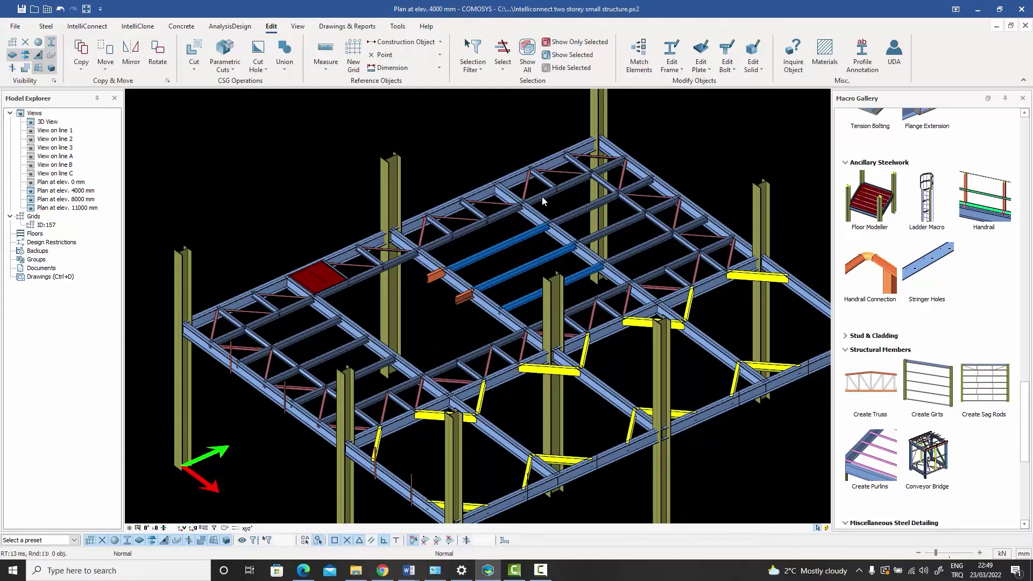
scroll(527, 184, "up", 5)
left_click(526, 184)
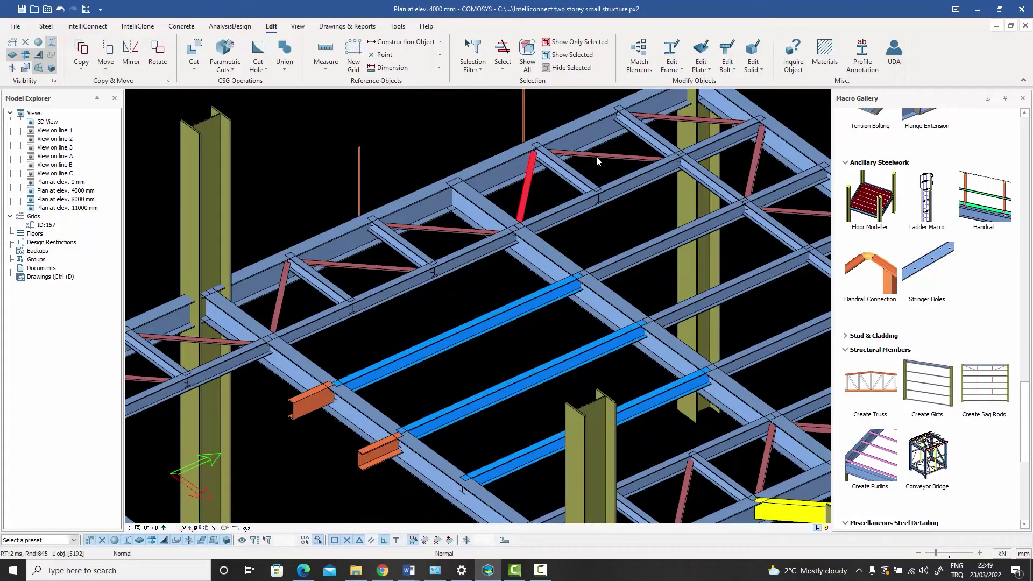
left_click(667, 115)
left_click(453, 232)
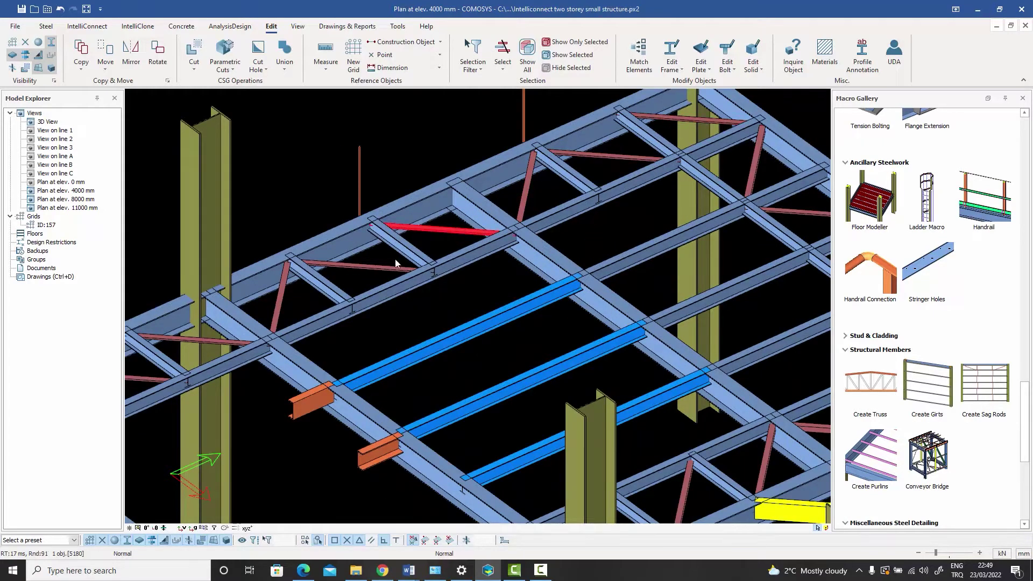
scroll(373, 267, "down", 5)
middle_click_drag(382, 284, 462, 221)
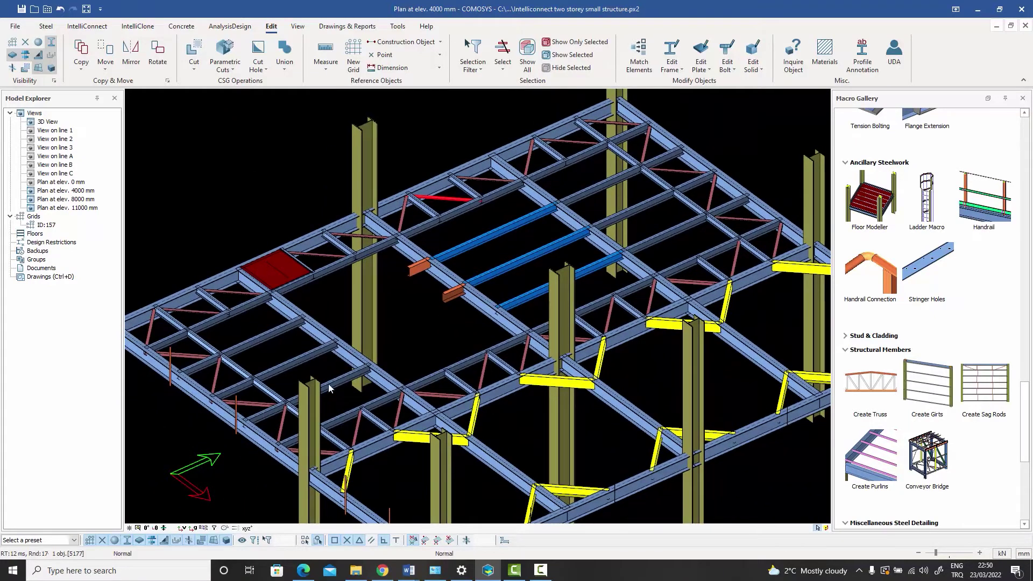
scroll(709, 251, "up", 2)
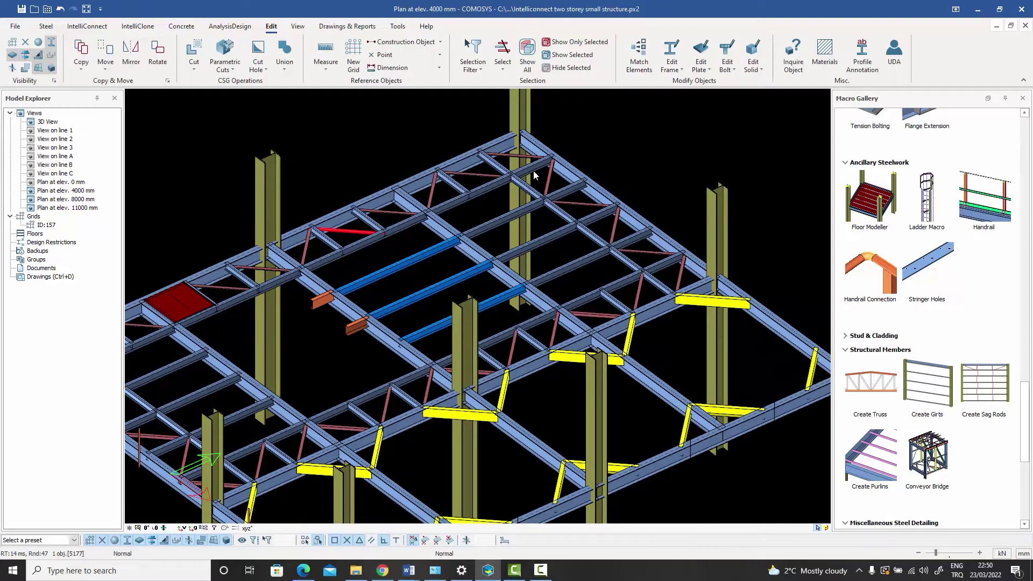
scroll(414, 258, "down", 2)
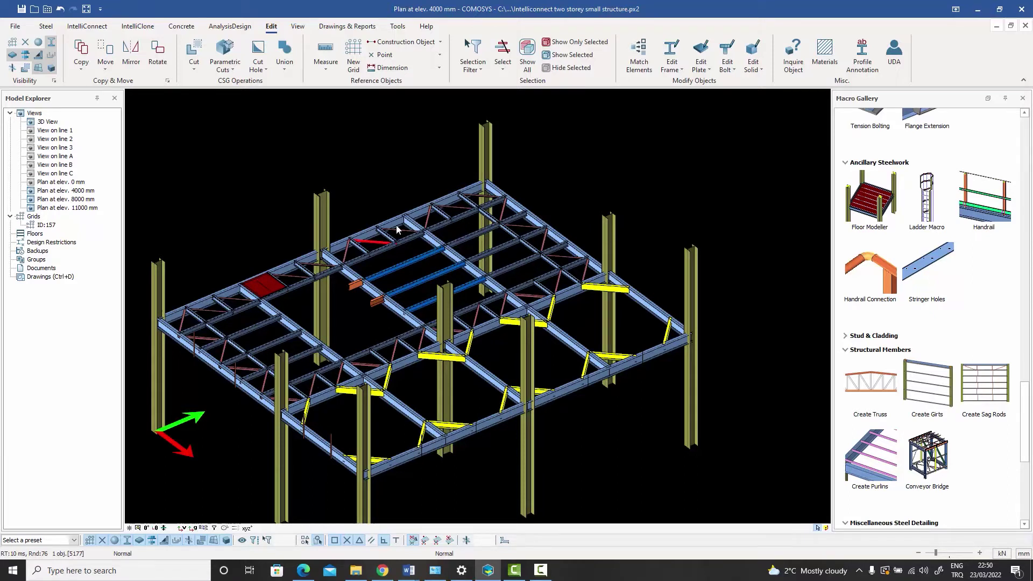
scroll(420, 249, "up", 3)
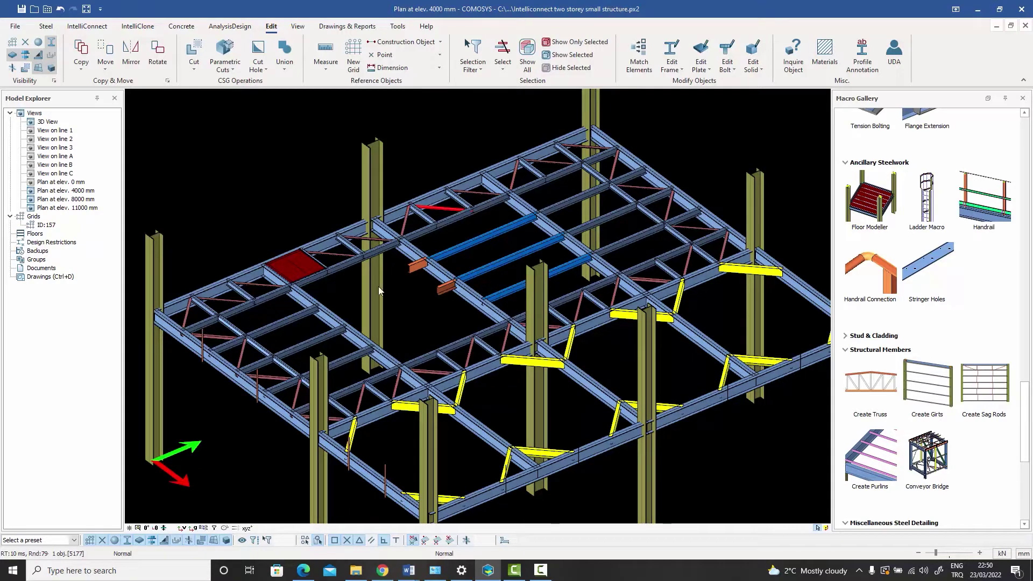
left_click(407, 224)
scroll(434, 290, "up", 2)
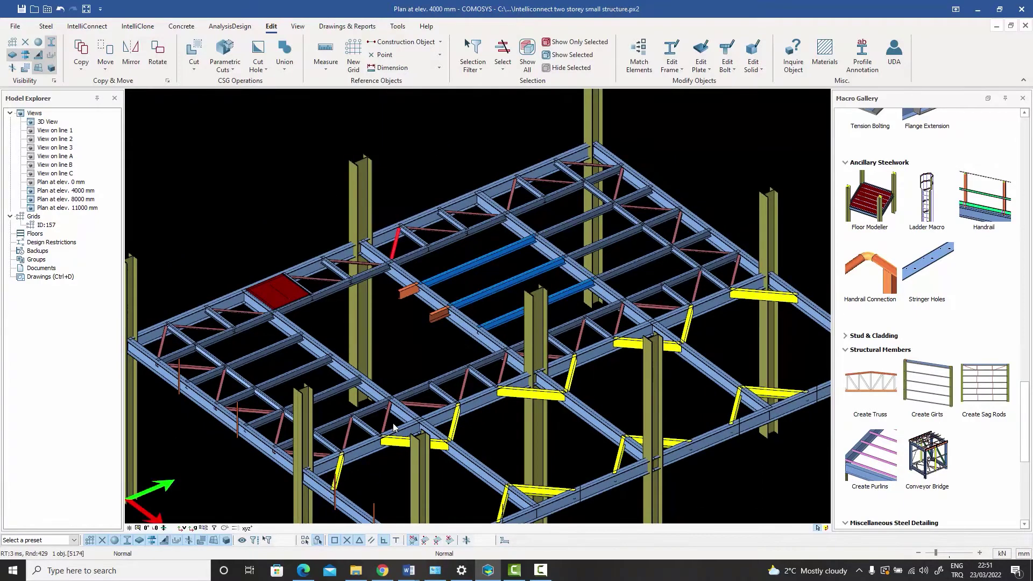
scroll(557, 215, "down", 3)
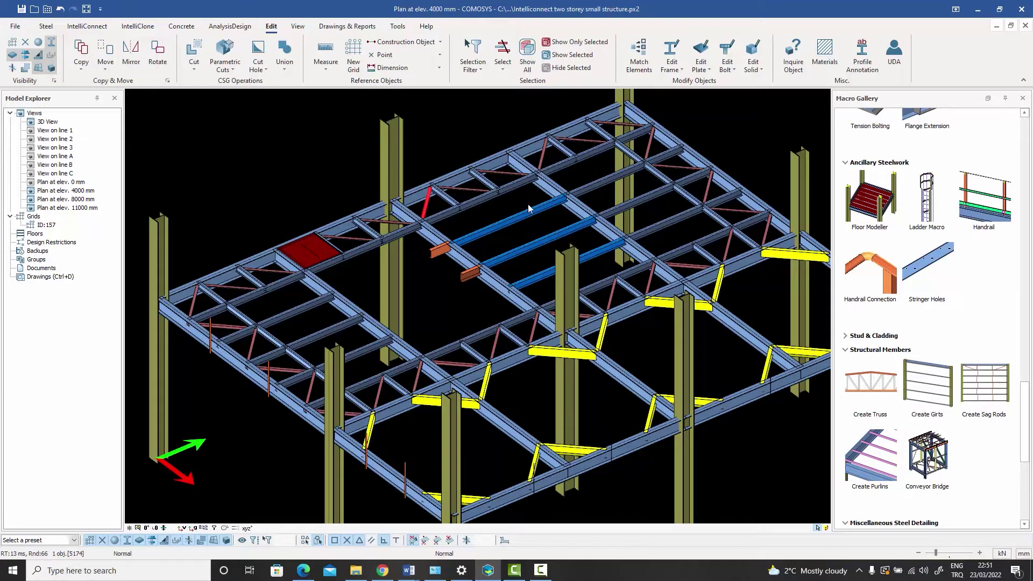
Show the joints and inspect the geometry, alignment and offset settings of the selected diagonal brace near the column.
scroll(429, 194, "up", 2)
scroll(430, 196, "up", 2)
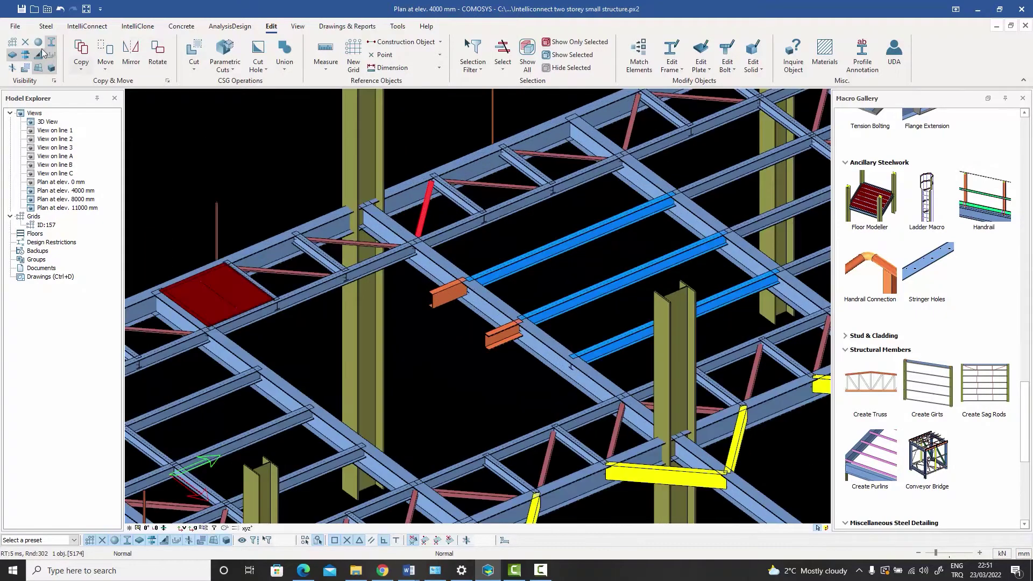
scroll(444, 180, "up", 2)
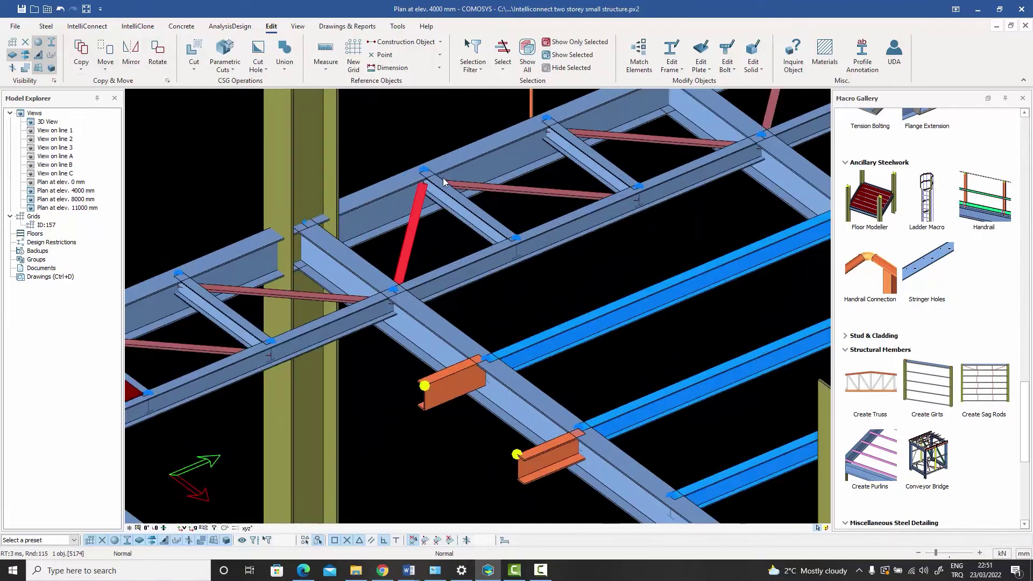
scroll(455, 192, "up", 2)
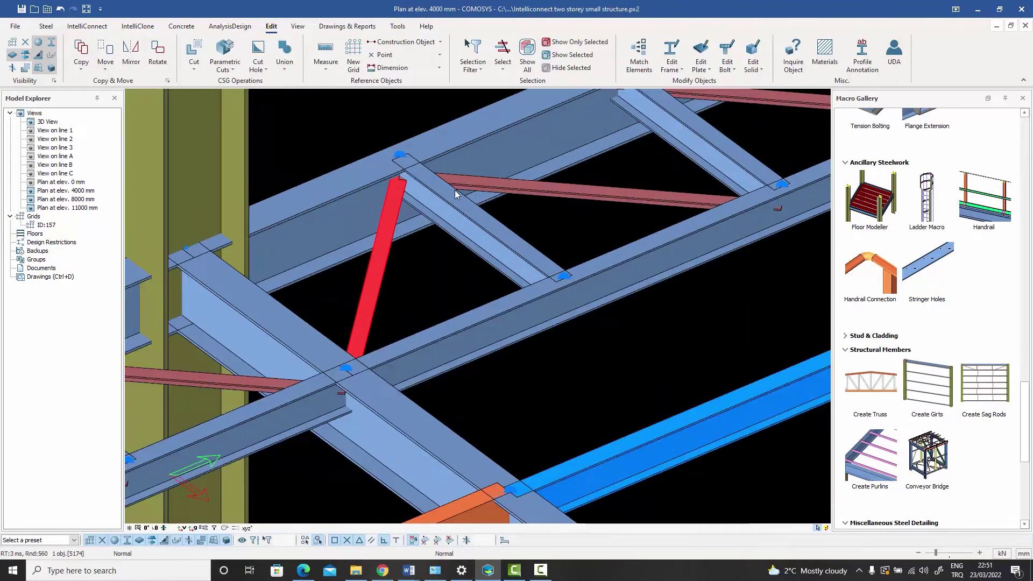
double_click(380, 247)
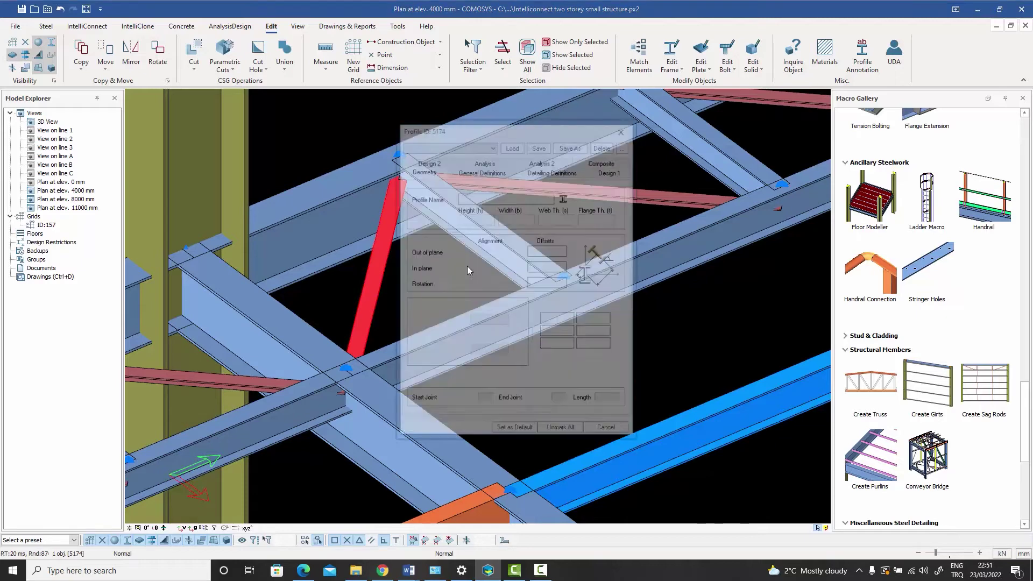
left_click_drag(483, 128, 651, 127)
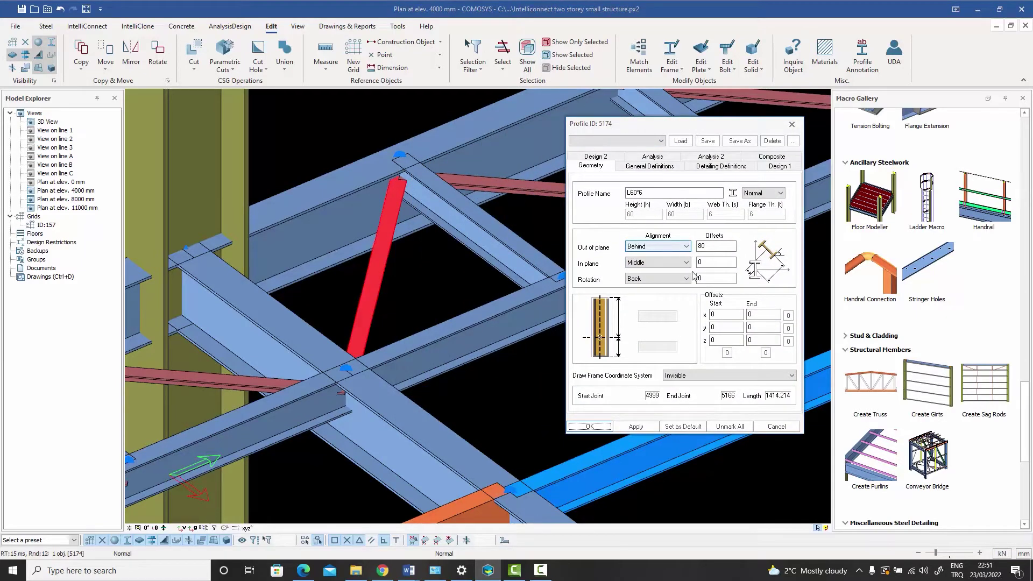
left_click(777, 427)
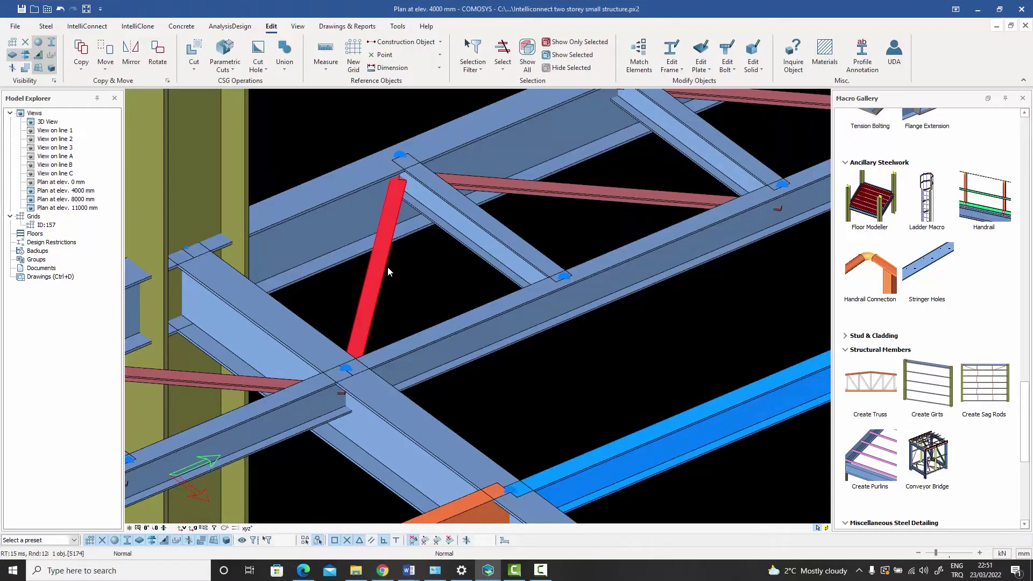
Delete the selected diagonal brace and redraw it with the Beam command between the same two joints.
key("Delete")
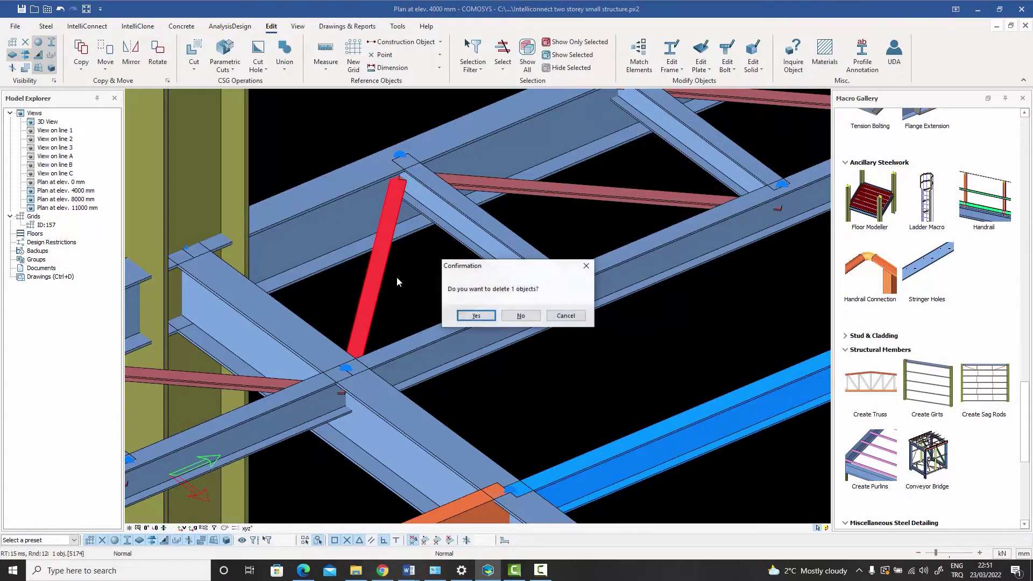
left_click(473, 319)
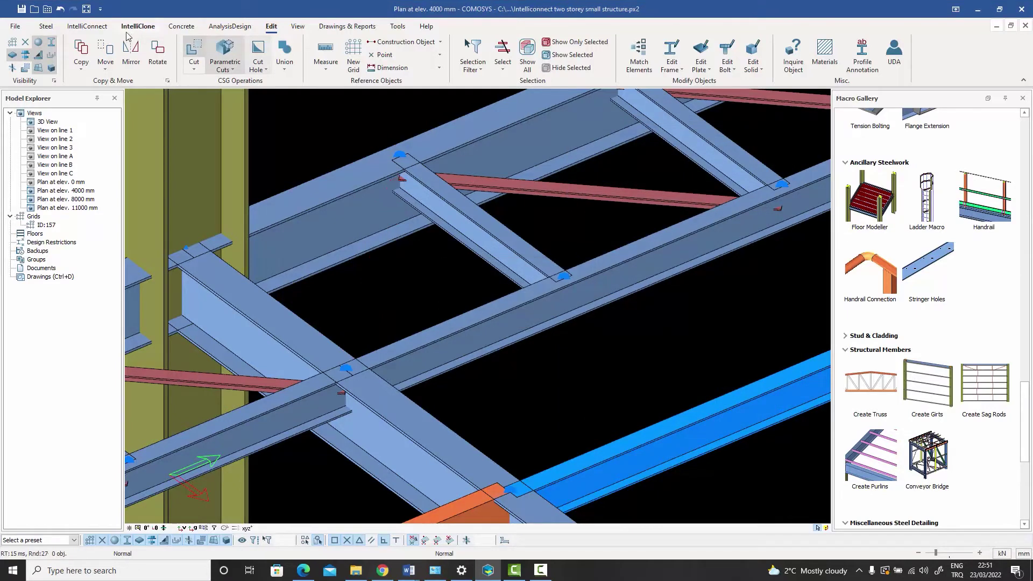
left_click(46, 26)
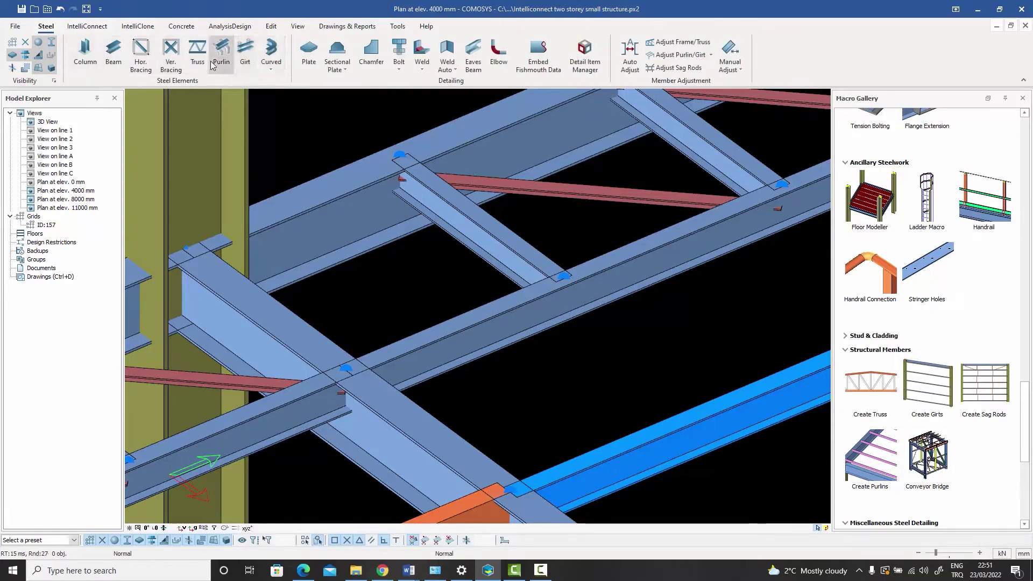
left_click(113, 54)
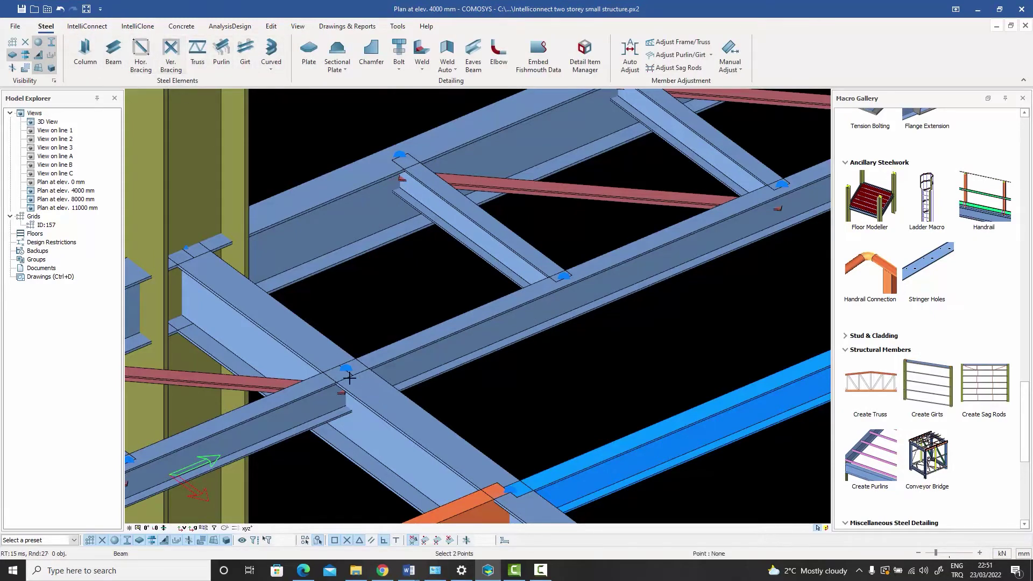
left_click(400, 156)
left_click(346, 368)
right_click(334, 135)
left_click(350, 140)
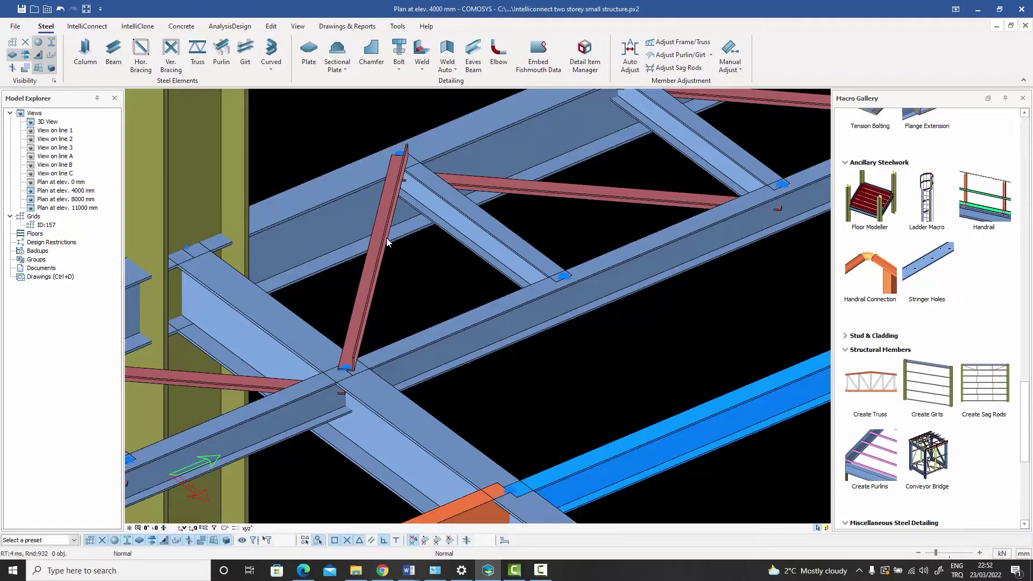
Adjust the new brace's alignment to Behind out of plane, Middle in plane and Back rotation.
middle_click_drag(384, 245, 383, 266)
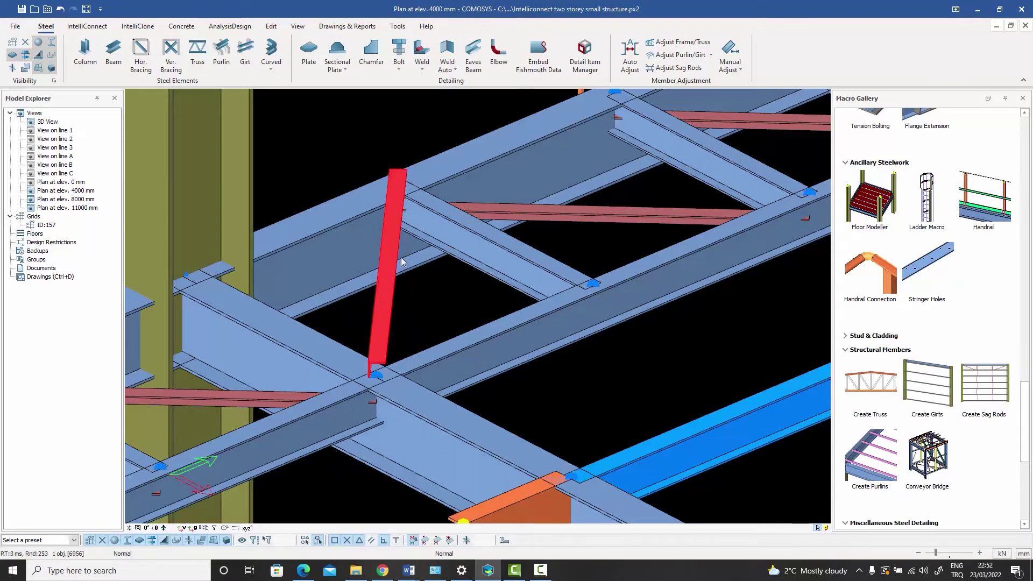
left_click(388, 114)
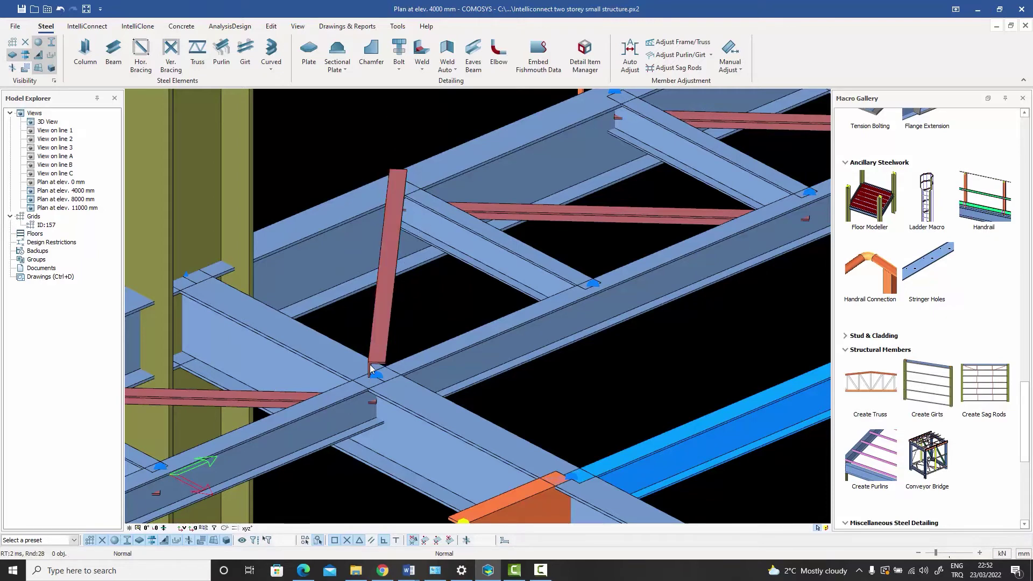
scroll(380, 370, "up", 2)
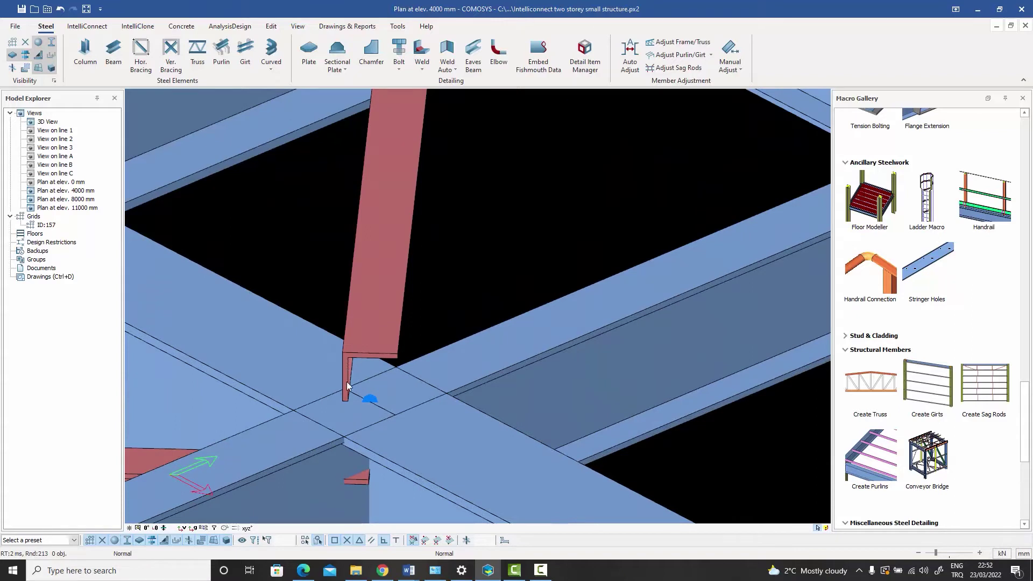
left_click(373, 327)
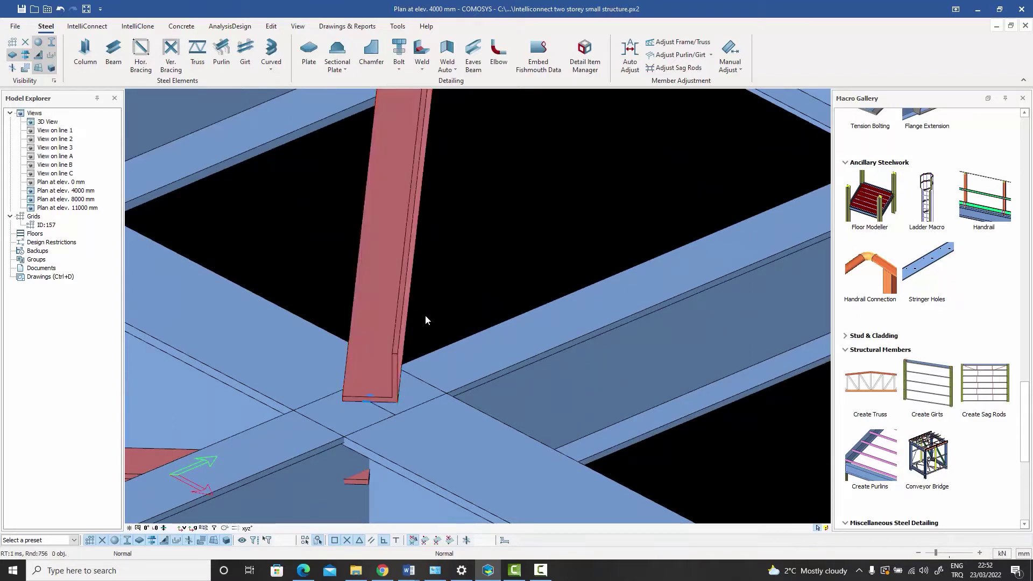
scroll(393, 362, "down", 3)
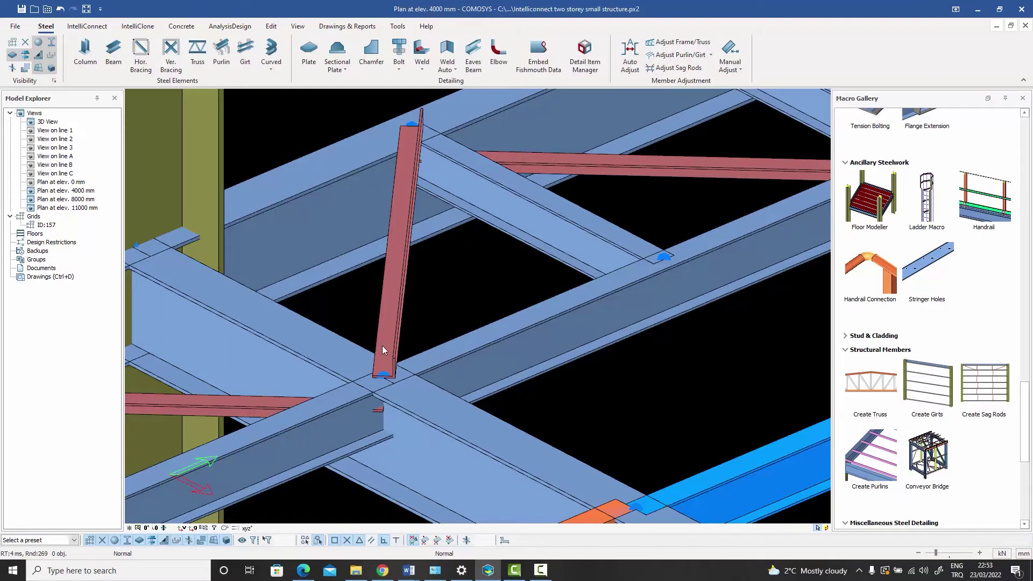
left_click(401, 311)
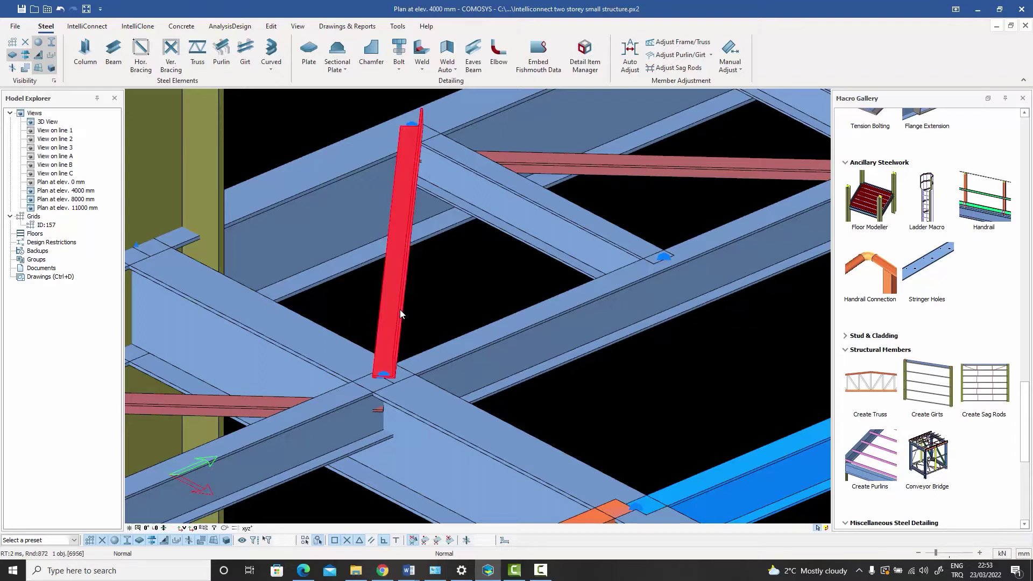
left_click(435, 307)
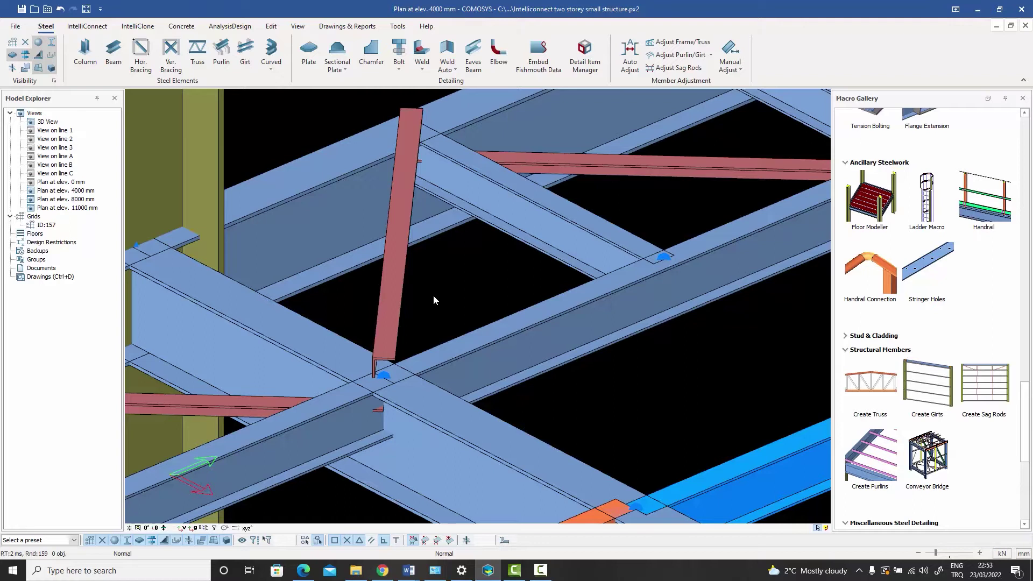
left_click(390, 293)
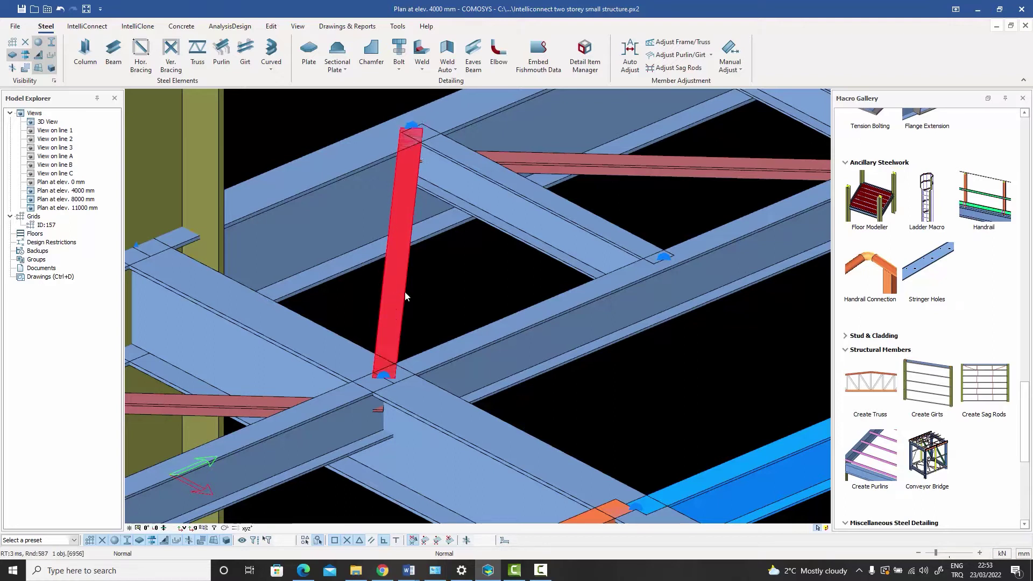
left_click(438, 292)
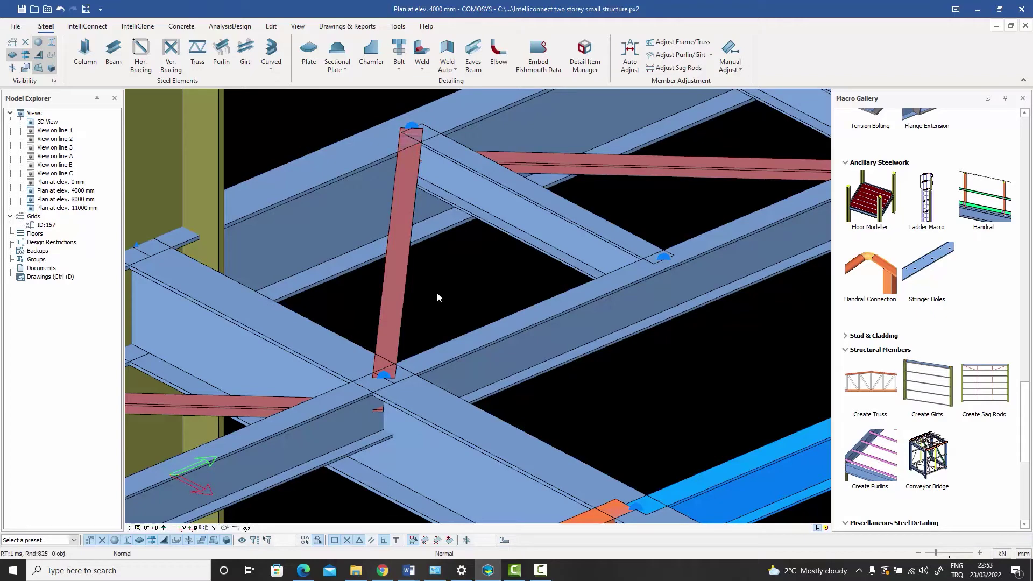
Apply an out-of-plane offset to the new L60*6 brace to lower it below the beams' top flanges.
double_click(394, 283)
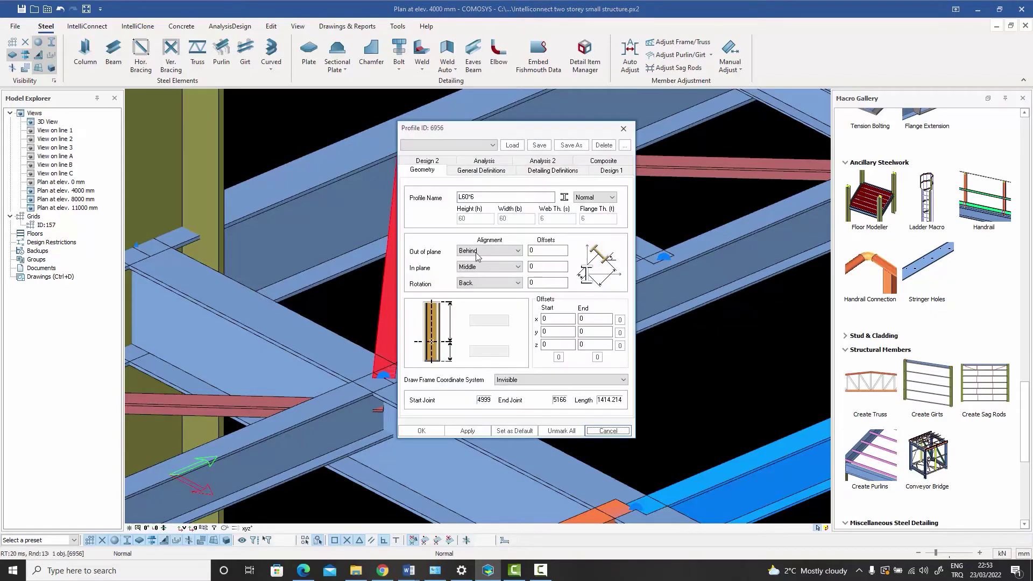
double_click(539, 250)
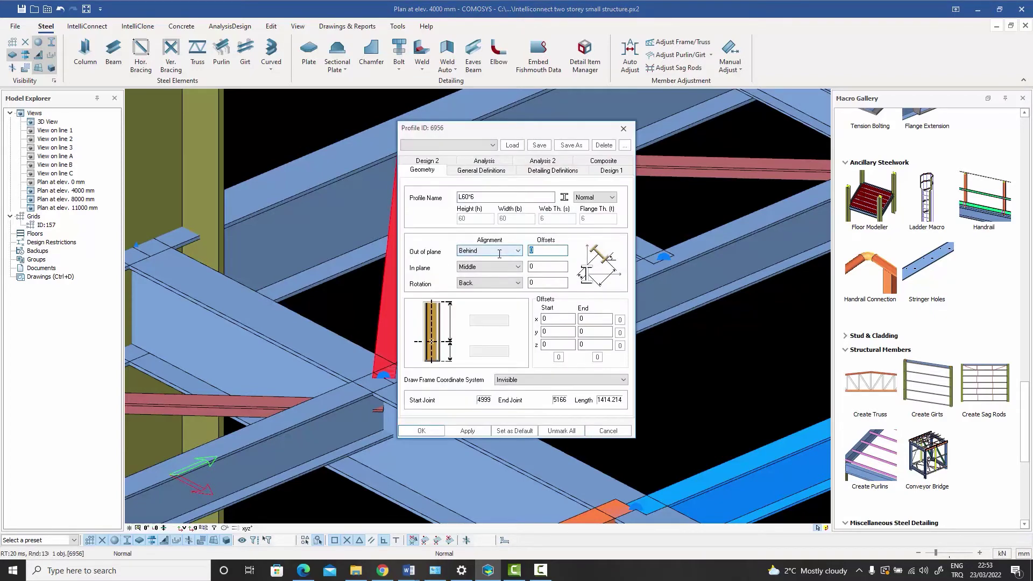
key("Return")
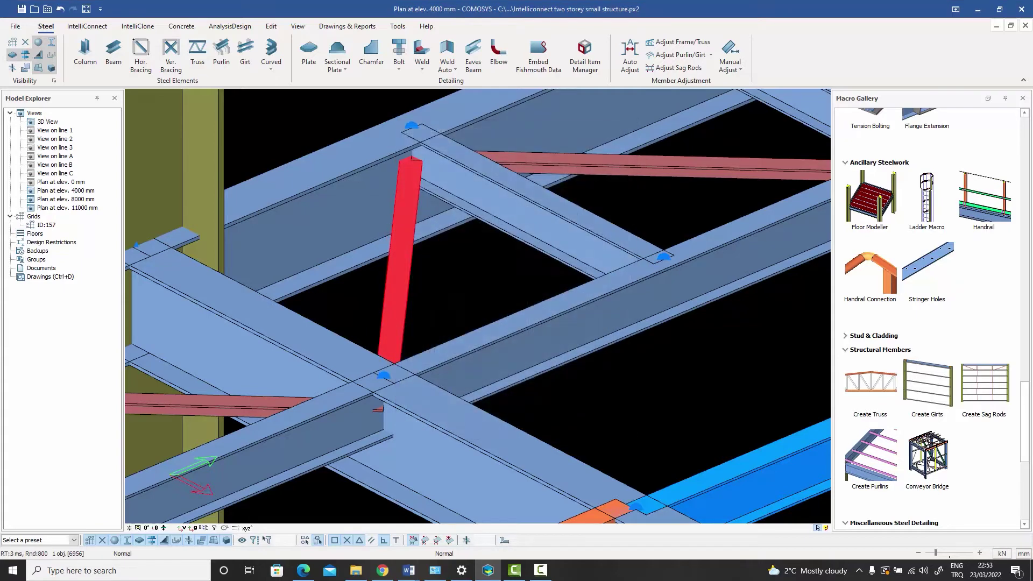
left_click(491, 262)
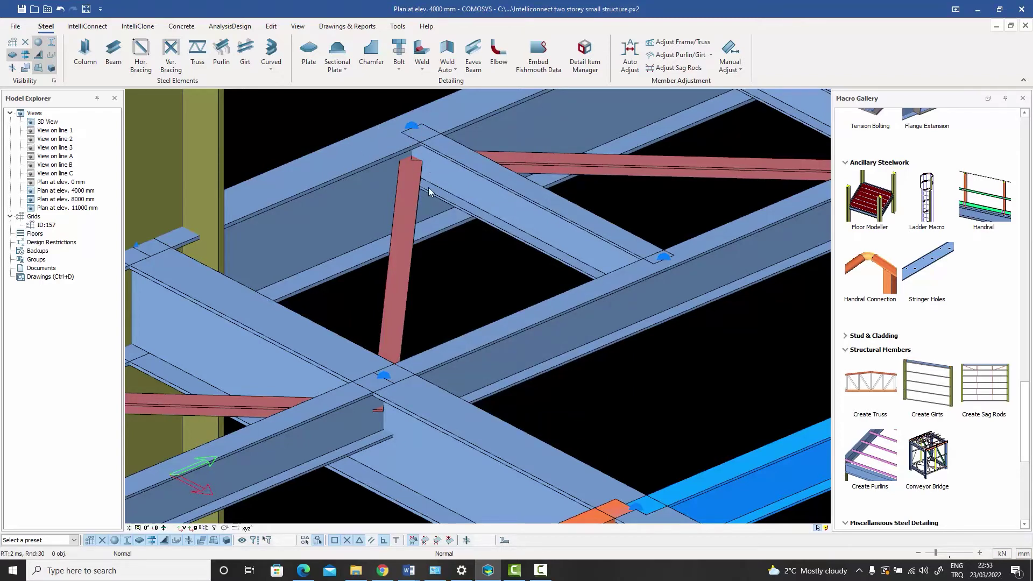
scroll(430, 189, "down", 3)
scroll(429, 192, "down", 2)
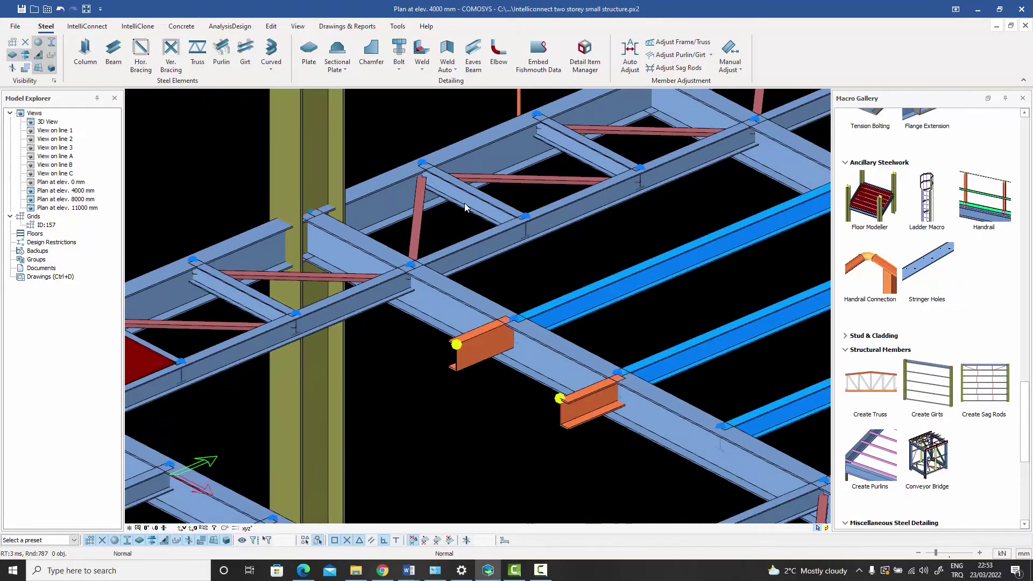
middle_click_drag(466, 212, 415, 257)
scroll(403, 258, "up", 3)
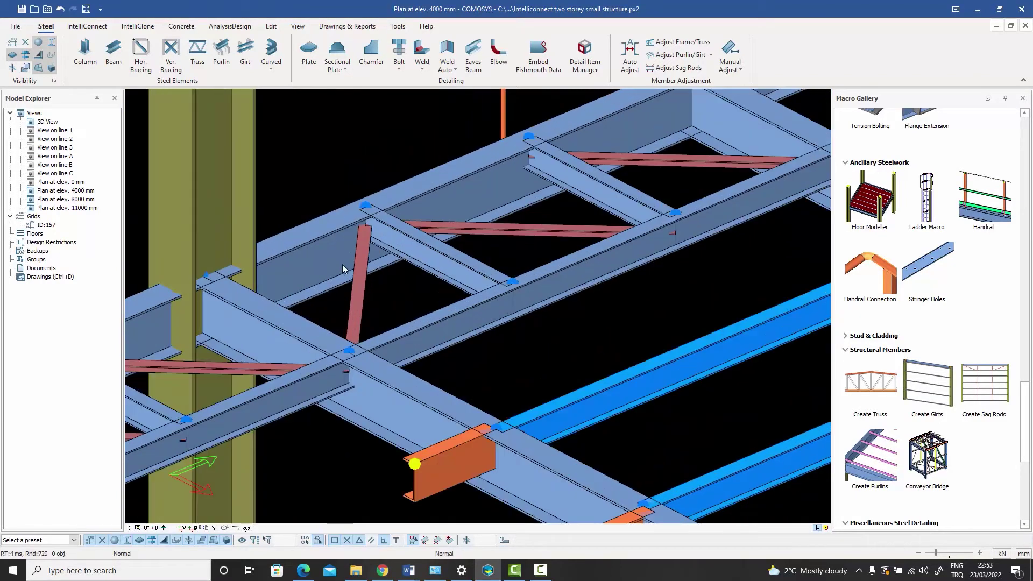
Set the out-of-plane offset of the L60*6 diagonal brace near the column to 0.
double_click(363, 269)
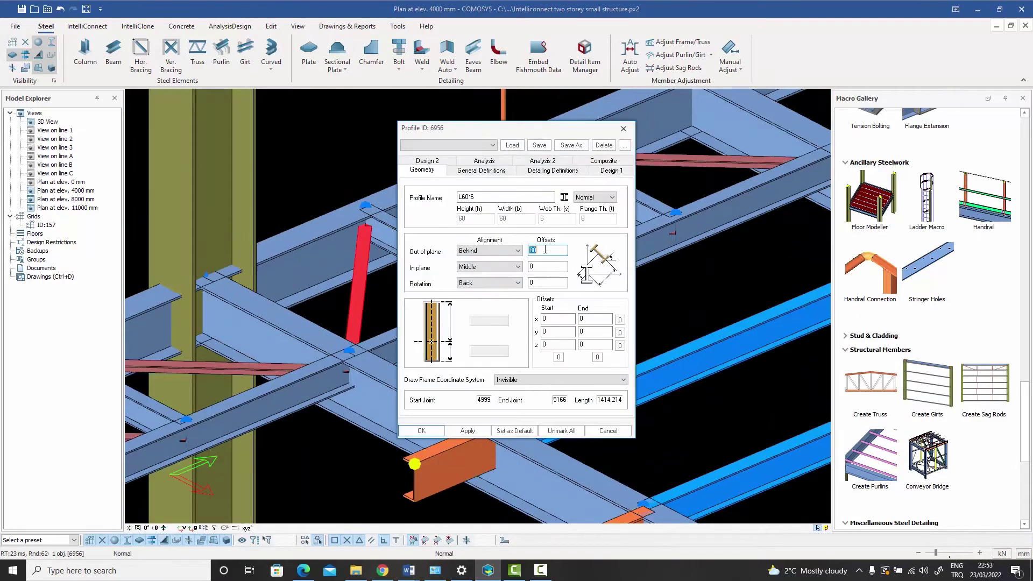
key("Escape")
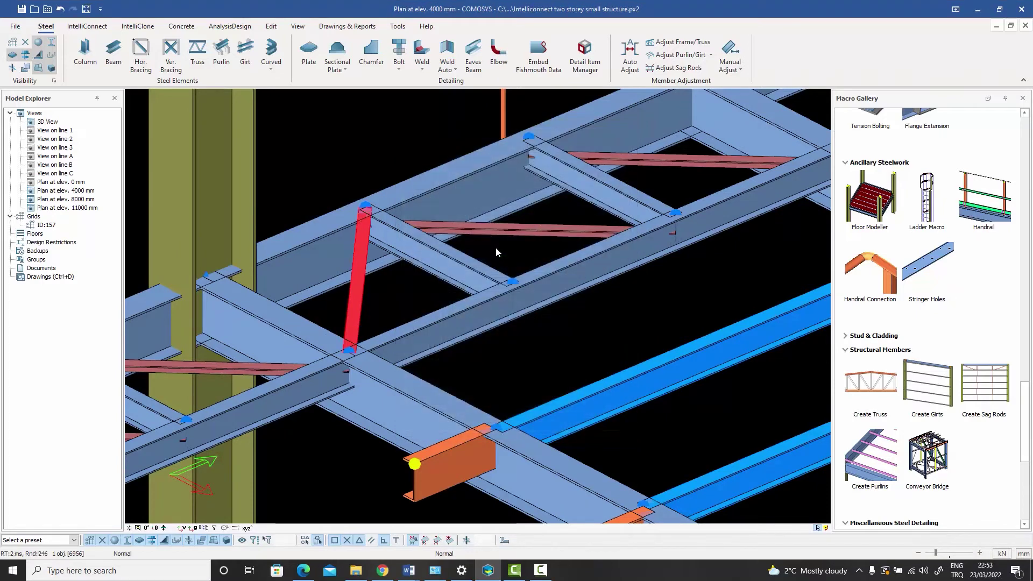
left_click(368, 133)
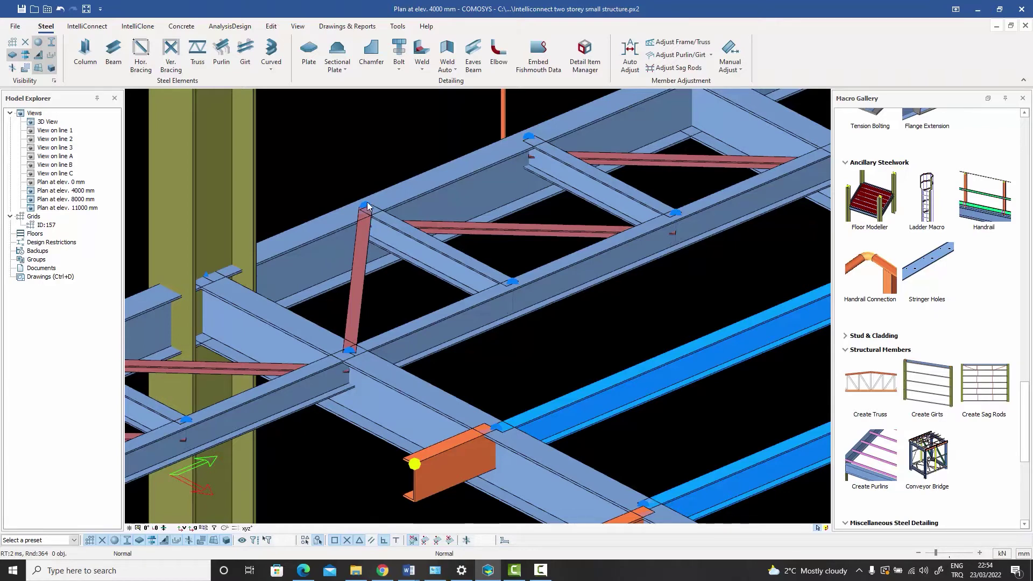
Examine the floor bracing layout and how the red floor plate sits on the surrounding beams' top flanges.
scroll(367, 206, "down", 6)
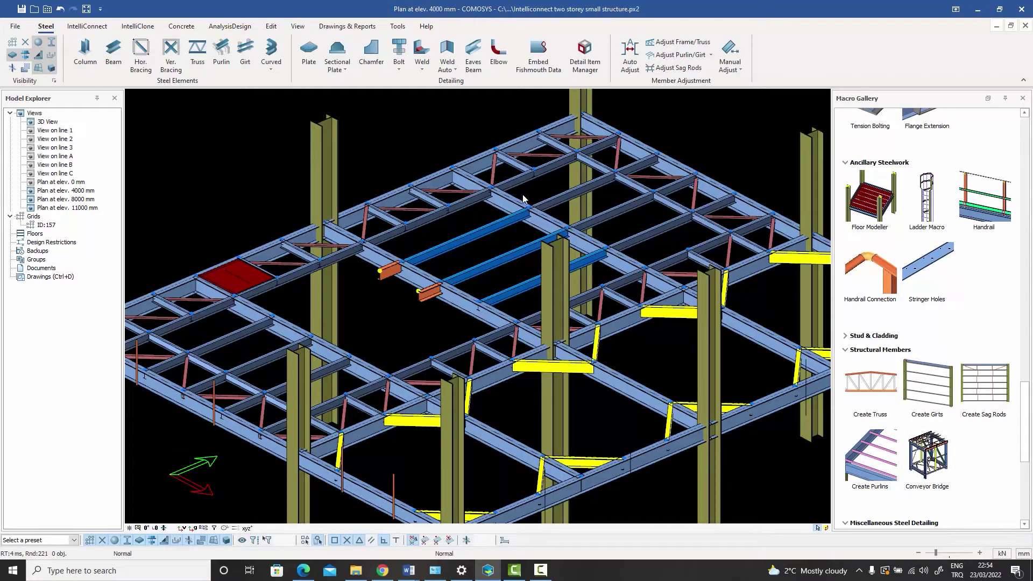
scroll(457, 170, "up", 5)
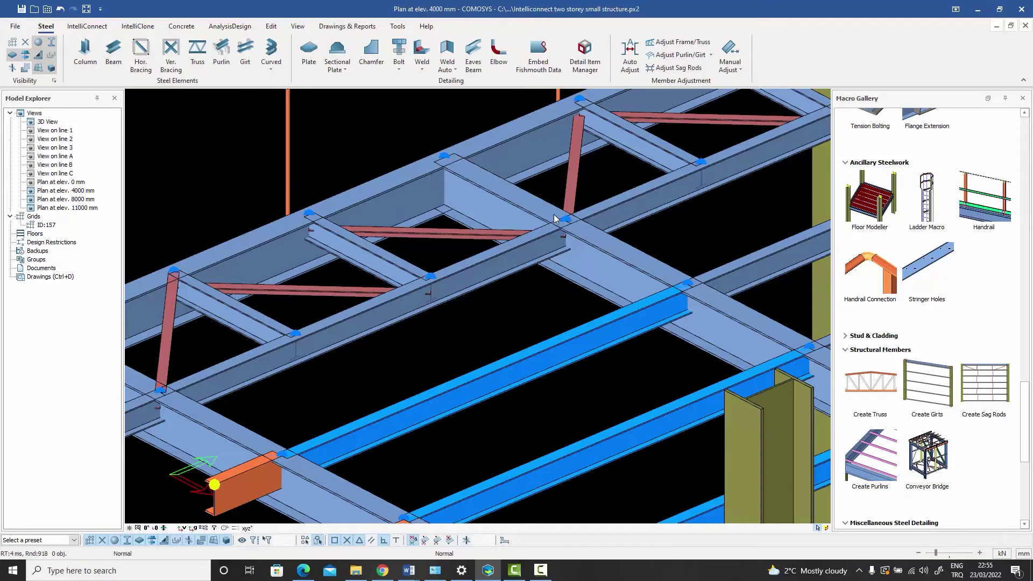
middle_click_drag(495, 192, 605, 184)
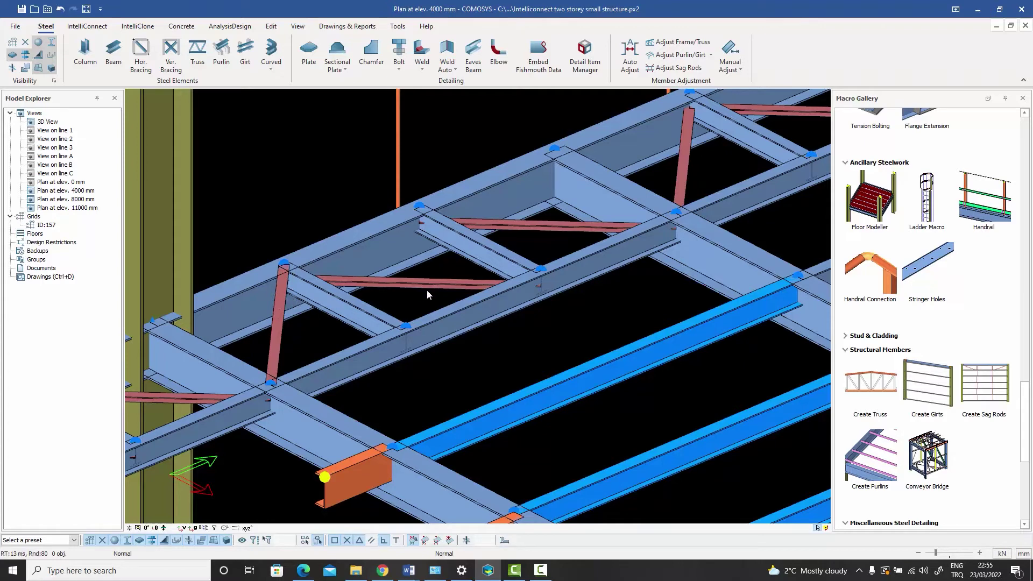
scroll(428, 291, "down", 6)
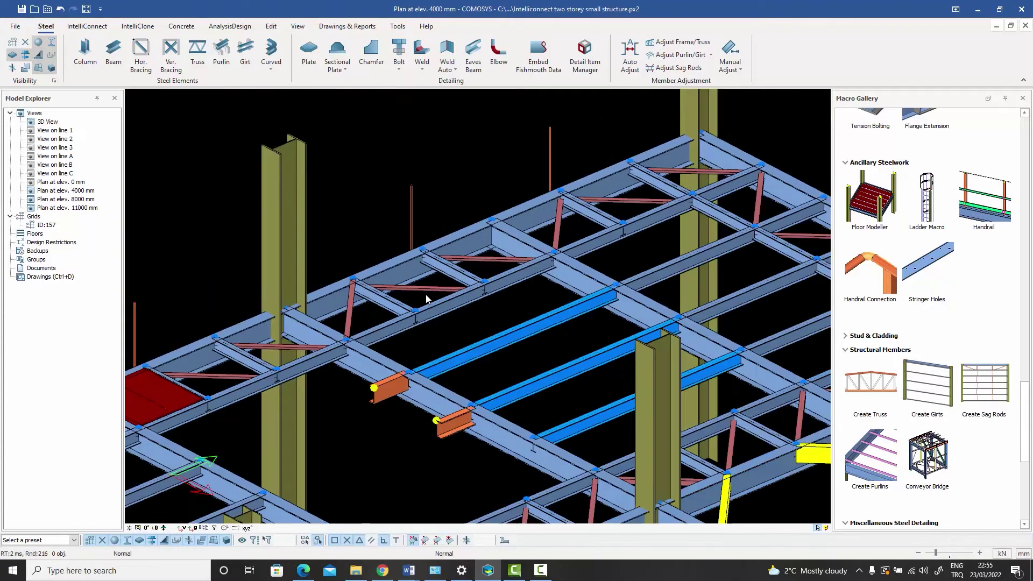
scroll(326, 347, "up", 8)
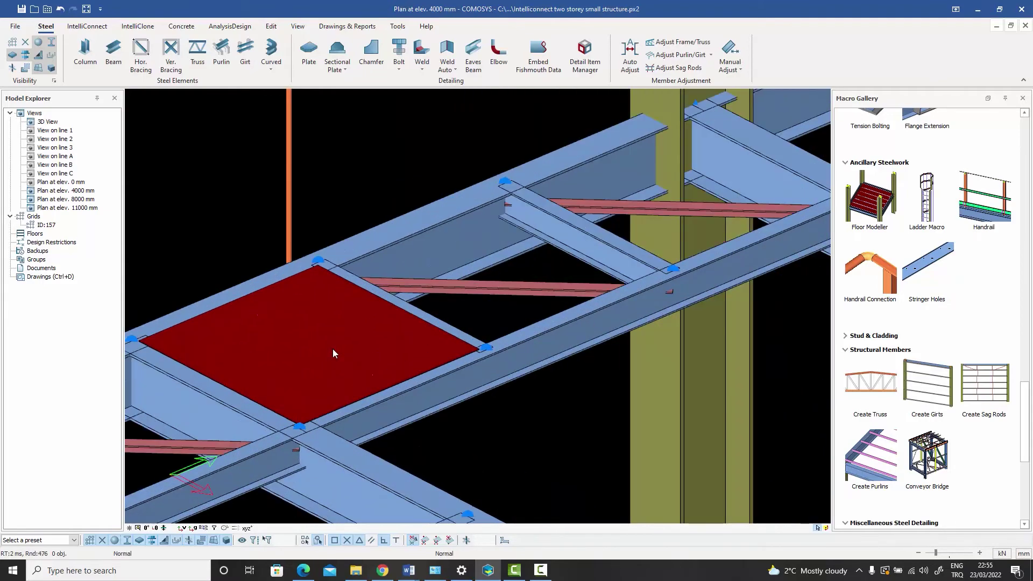
scroll(345, 355, "up", 3)
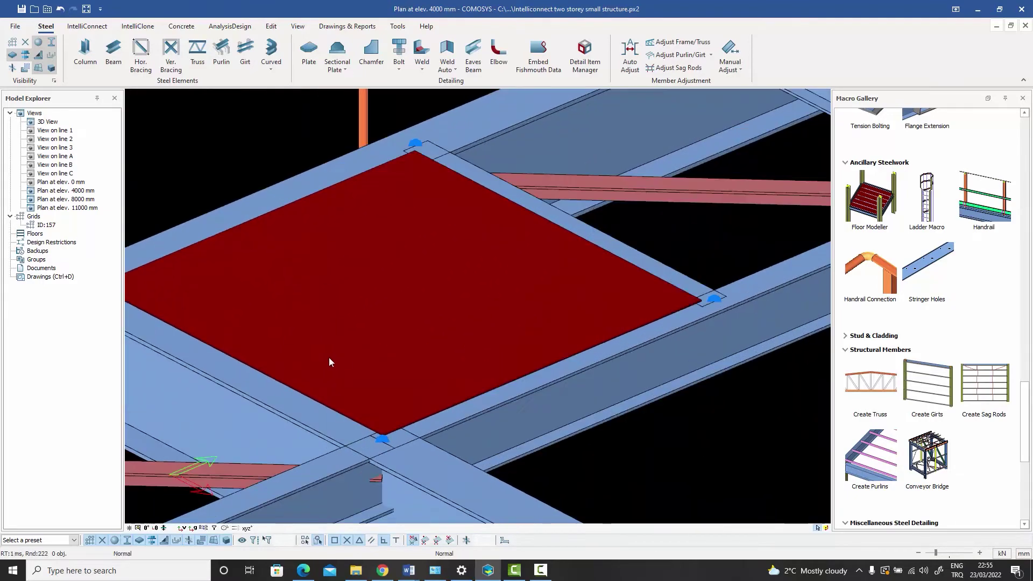
scroll(412, 440, "up", 3)
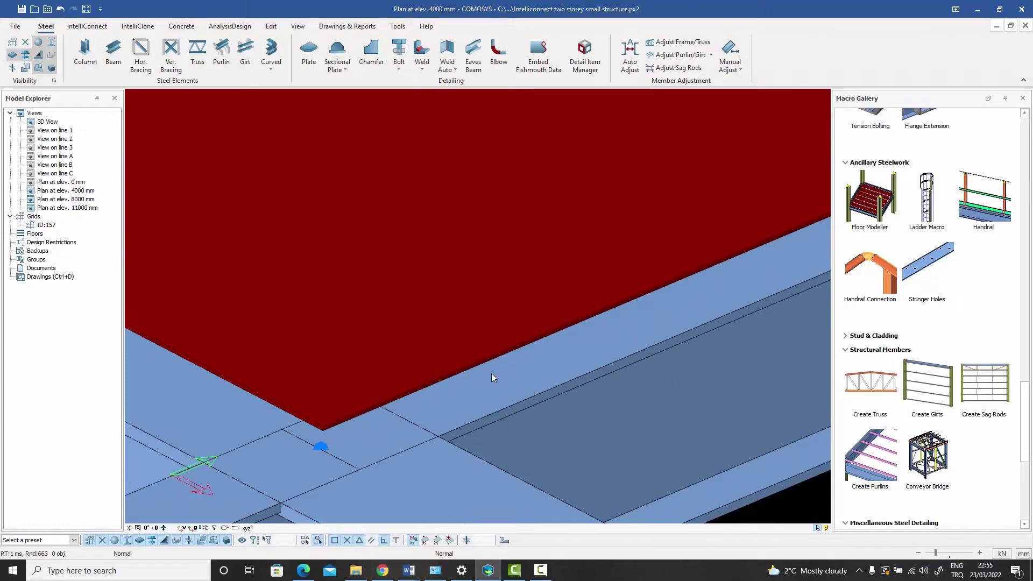
scroll(493, 373, "down", 5)
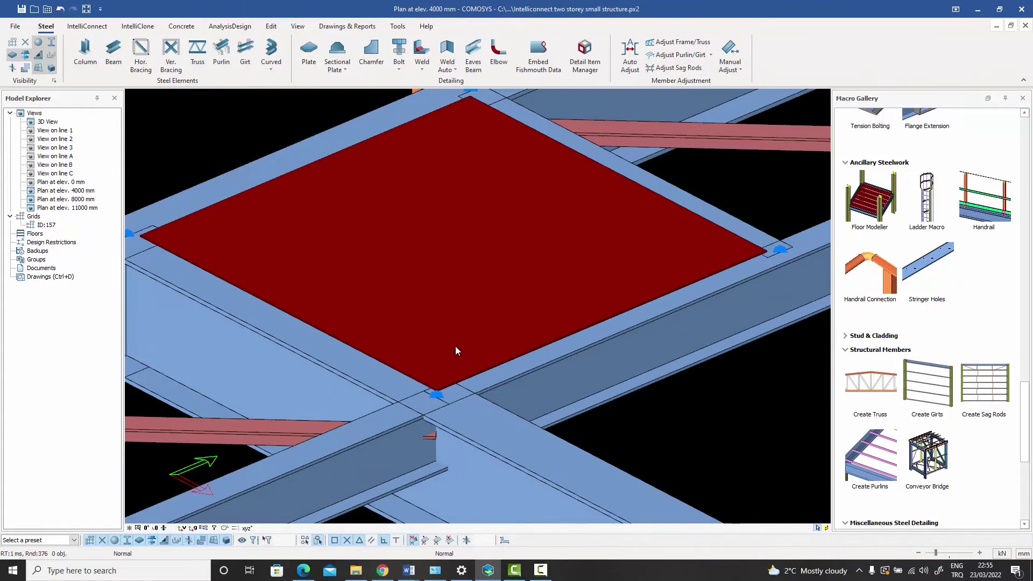
scroll(477, 251, "down", 3)
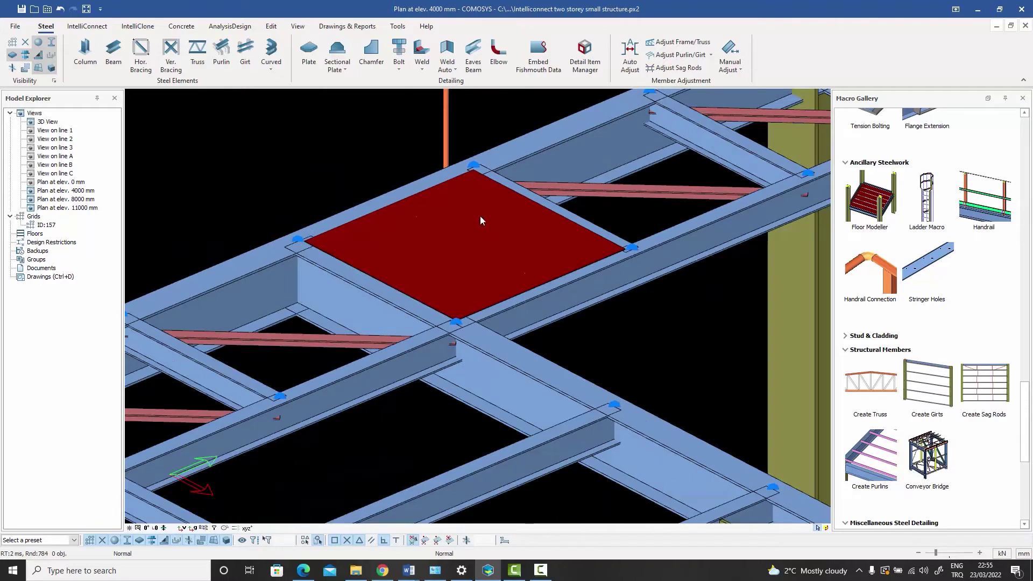
scroll(458, 319, "up", 5)
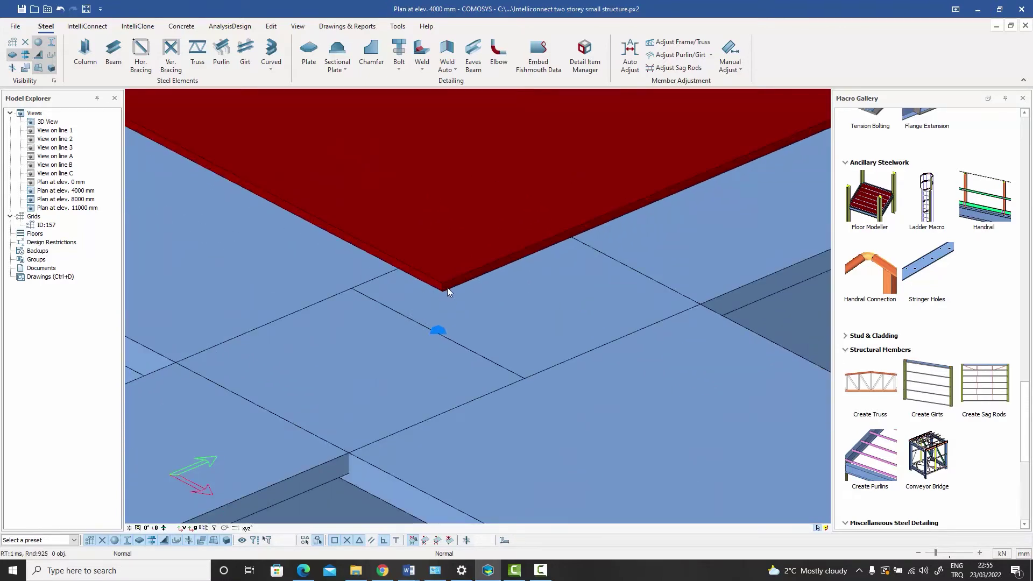
scroll(447, 289, "down", 5)
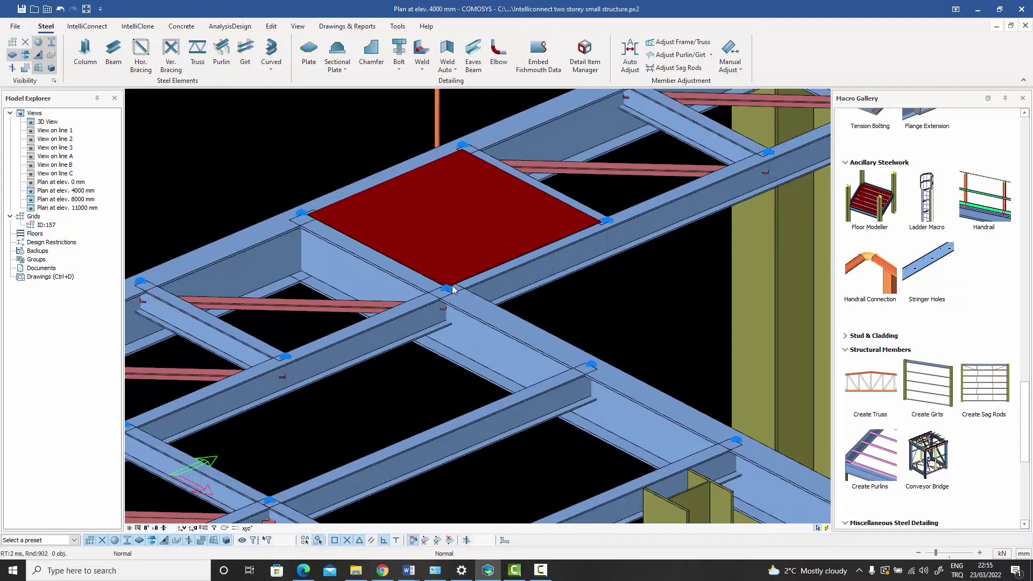
middle_click_drag(452, 289, 425, 329)
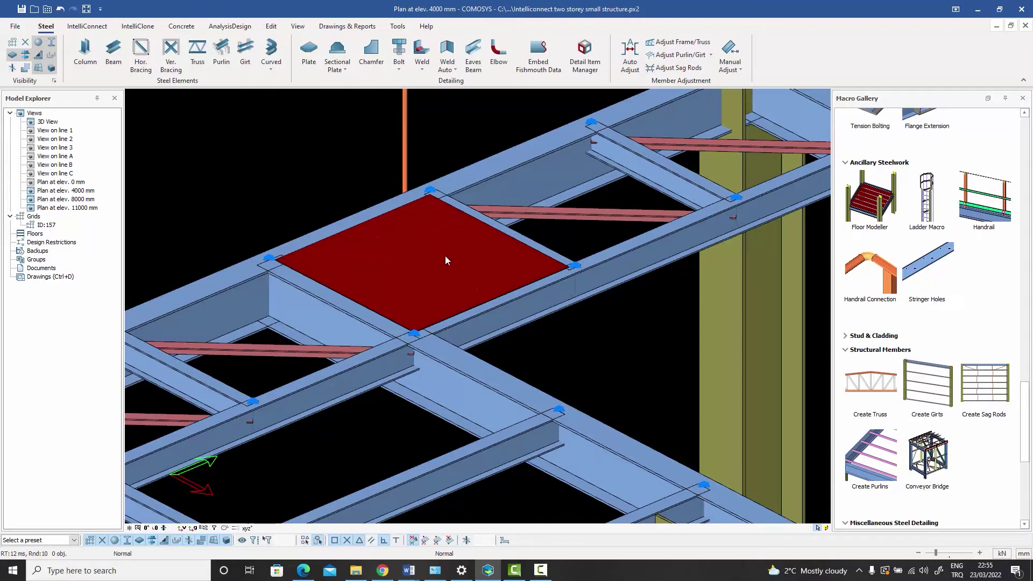
Inspect the floor plate from below, checking the clearance between its stiffener strip and the diagonal brace crossing underneath.
left_click(441, 273)
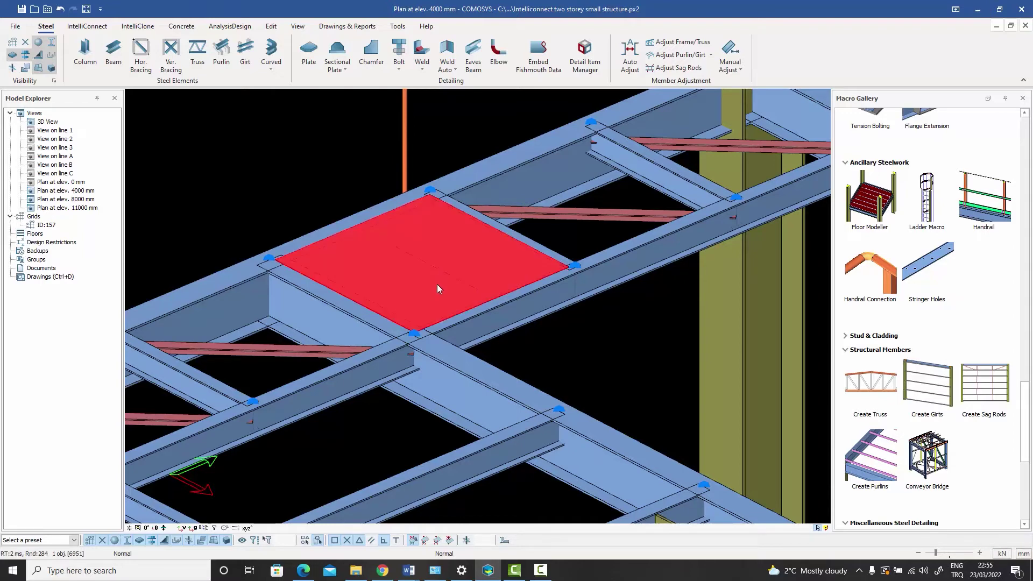
middle_click_drag(437, 285, 374, 208)
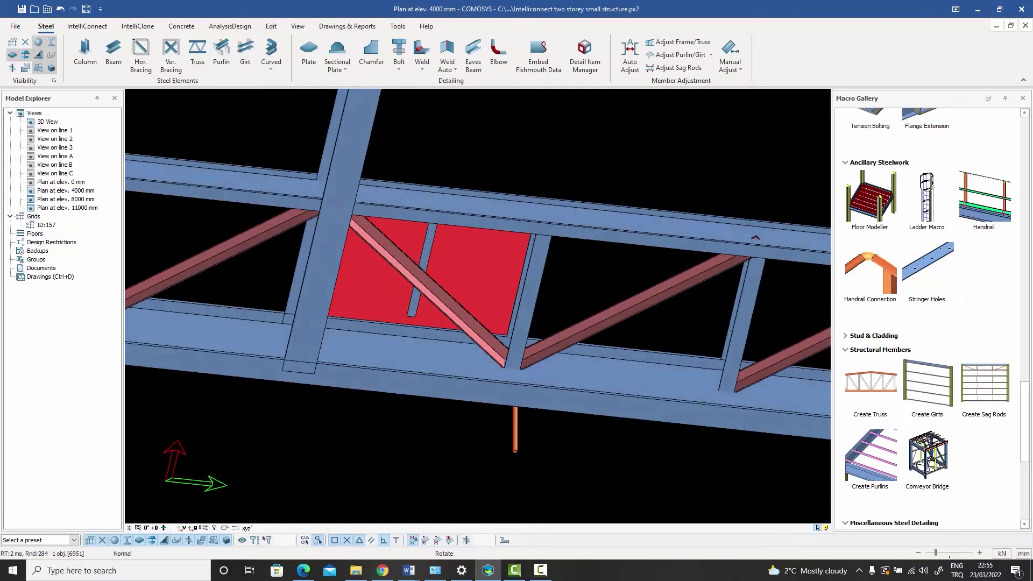
key("Escape")
scroll(438, 244, "up", 3)
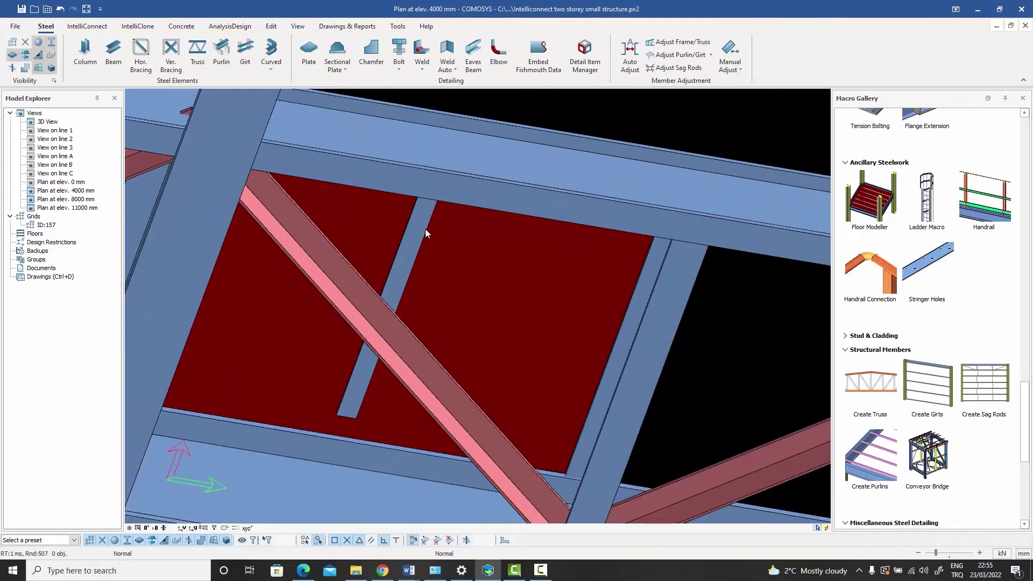
left_click(420, 229)
left_click(411, 246)
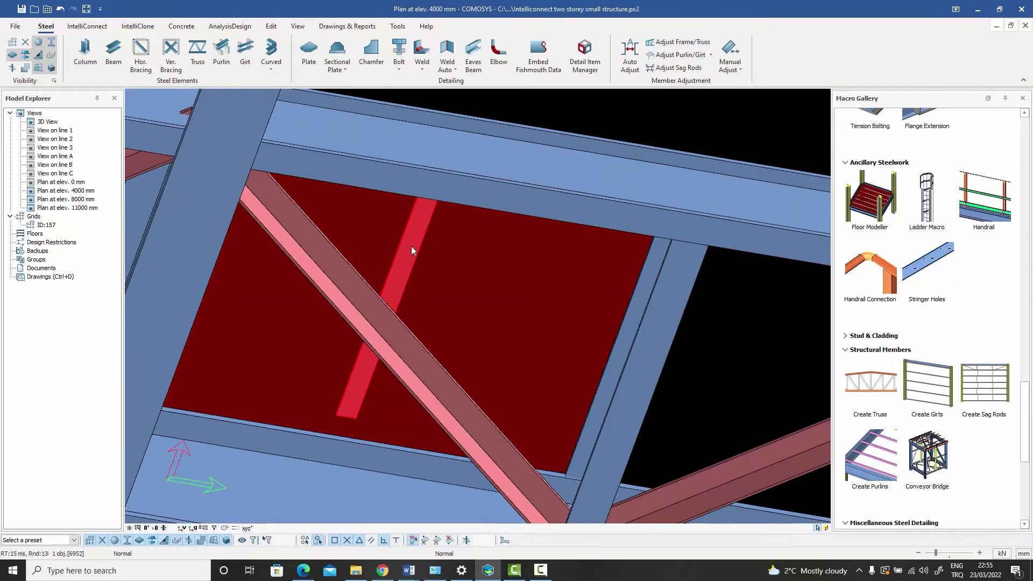
middle_click_drag(413, 244, 440, 226)
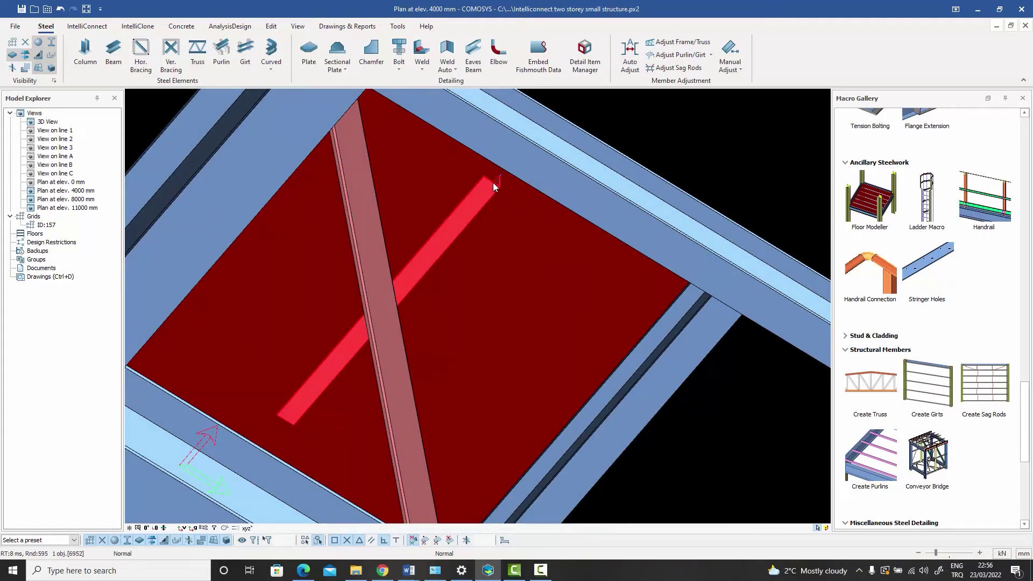
scroll(483, 251, "down", 3)
middle_click_drag(484, 251, 433, 254)
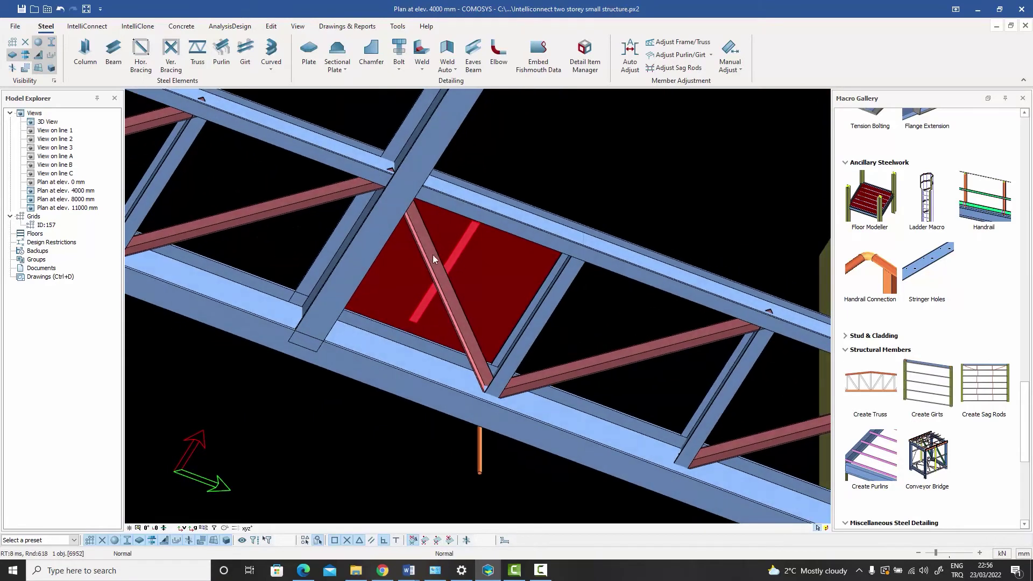
scroll(439, 257, "up", 2)
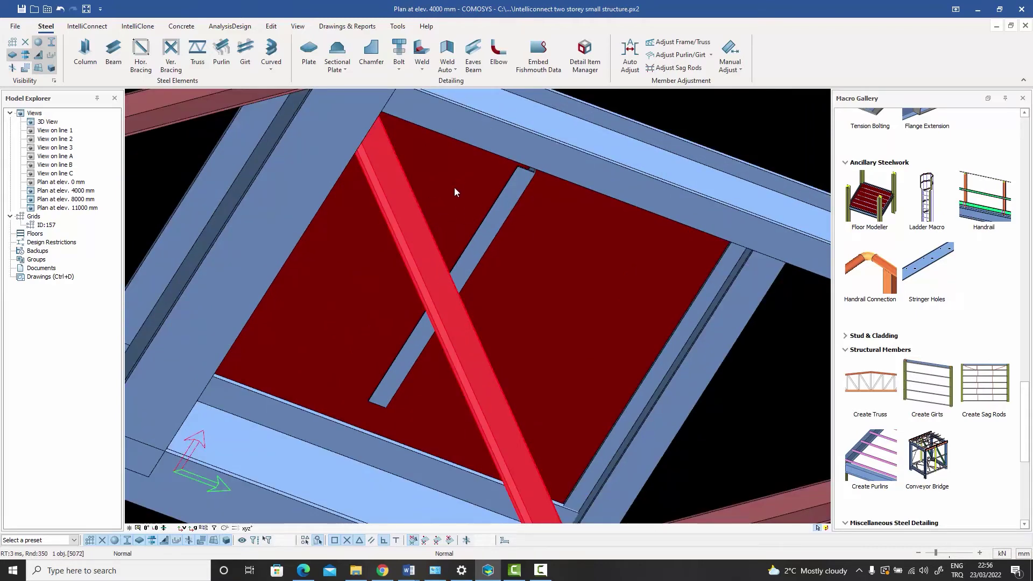
scroll(426, 219, "down", 4)
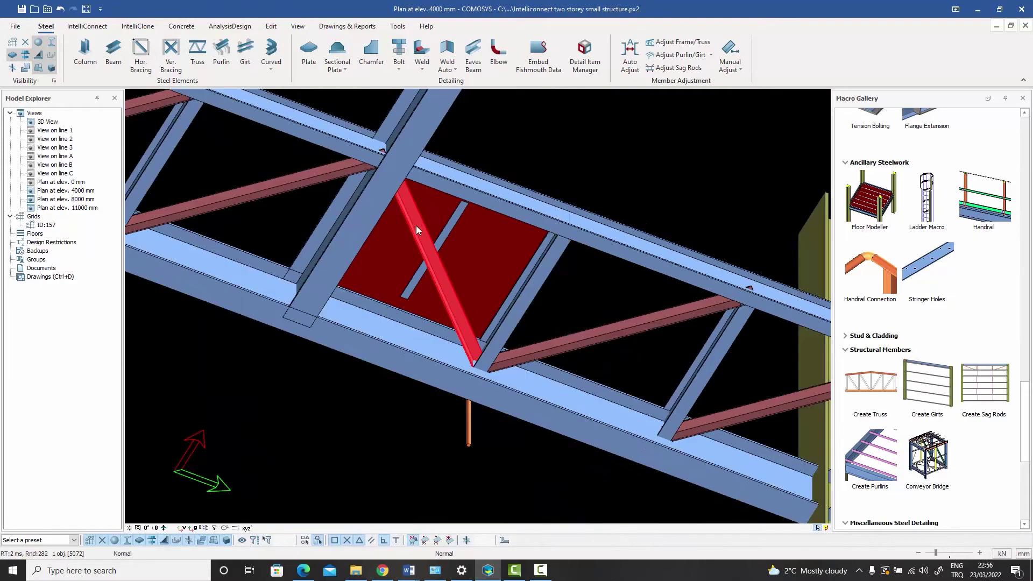
Set the out-of-plane offset of the L60*6 diagonal brace near the column to 80.
middle_click_drag(416, 225, 390, 358)
scroll(389, 358, "up", 2)
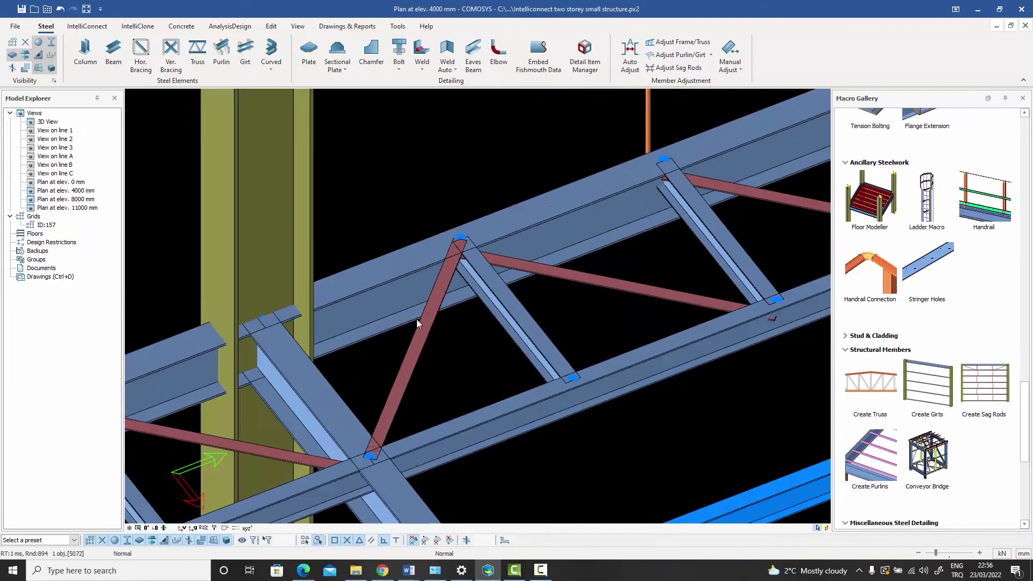
double_click(429, 316)
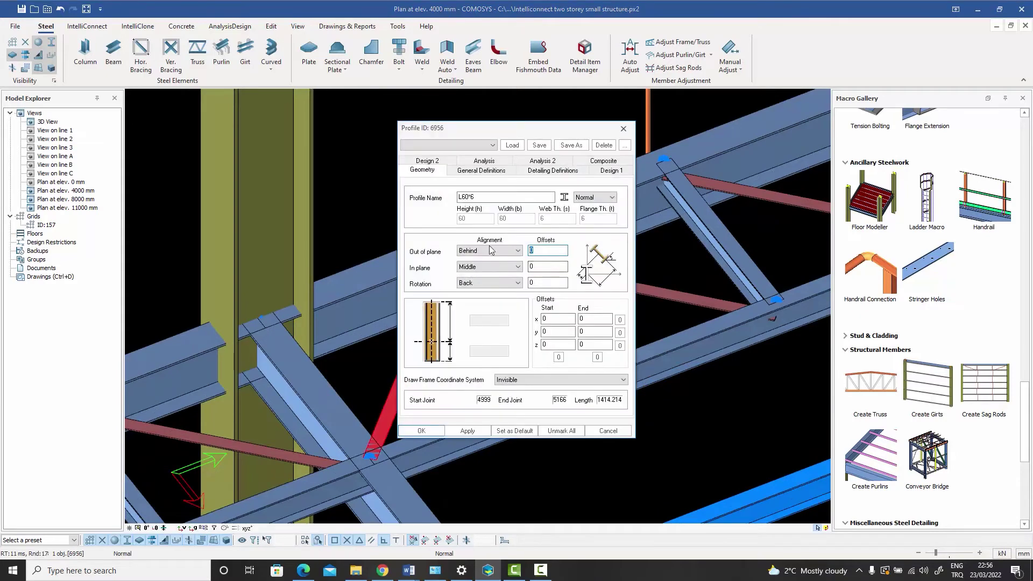
type("8")
key("Return")
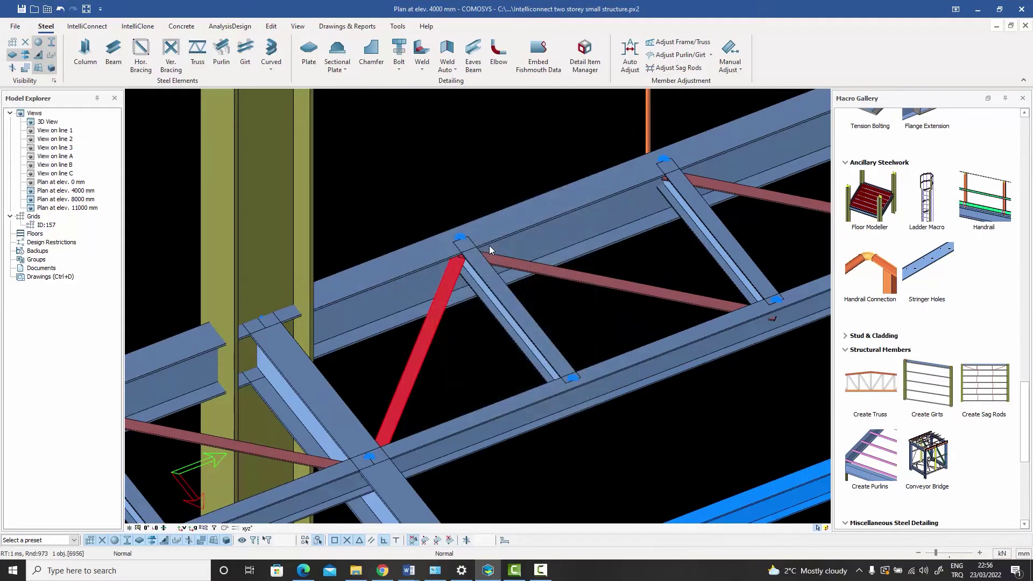
Examine the lowered brace's end beneath the beam flanges and check the adjoining cross beam's profile and alignment settings.
scroll(506, 250, "down", 4)
scroll(295, 392, "up", 3)
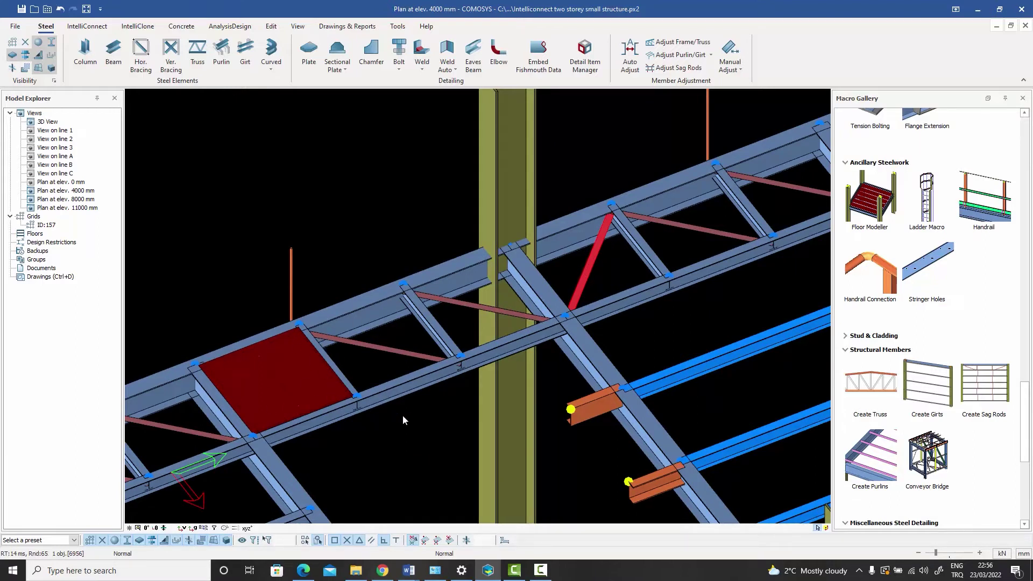
middle_click_drag(486, 402, 616, 289)
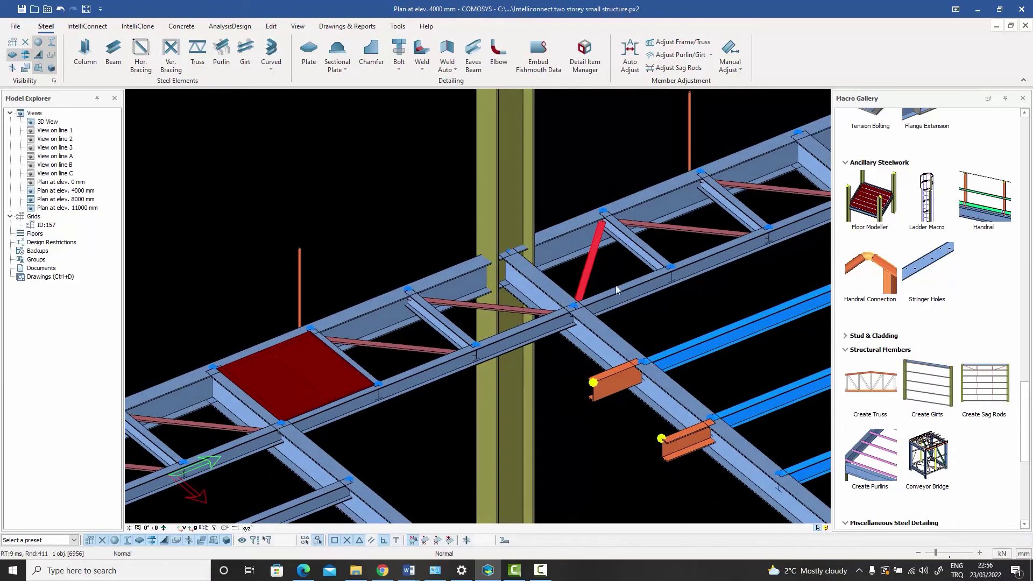
scroll(617, 231, "up", 3)
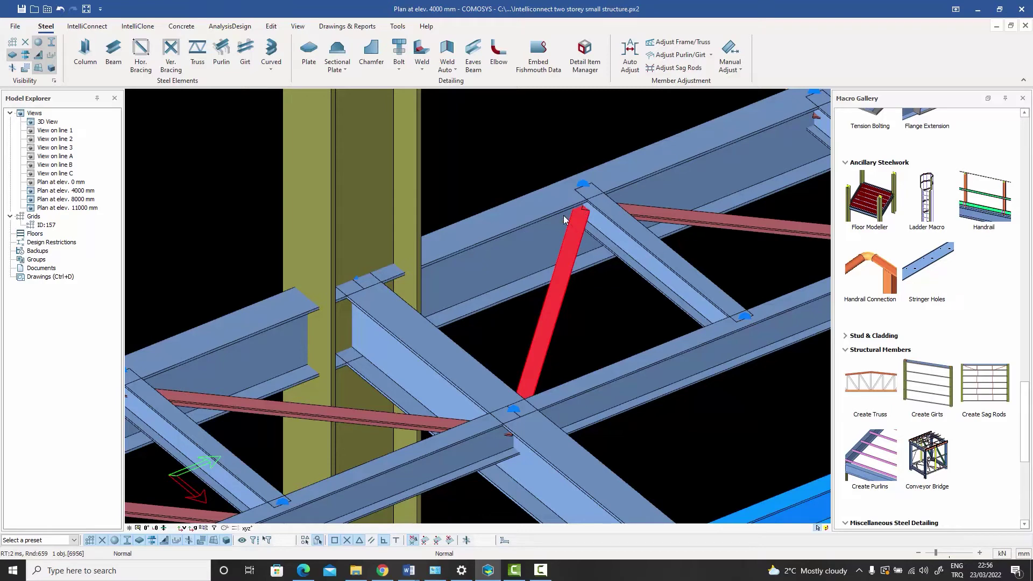
middle_click_drag(556, 233, 570, 234)
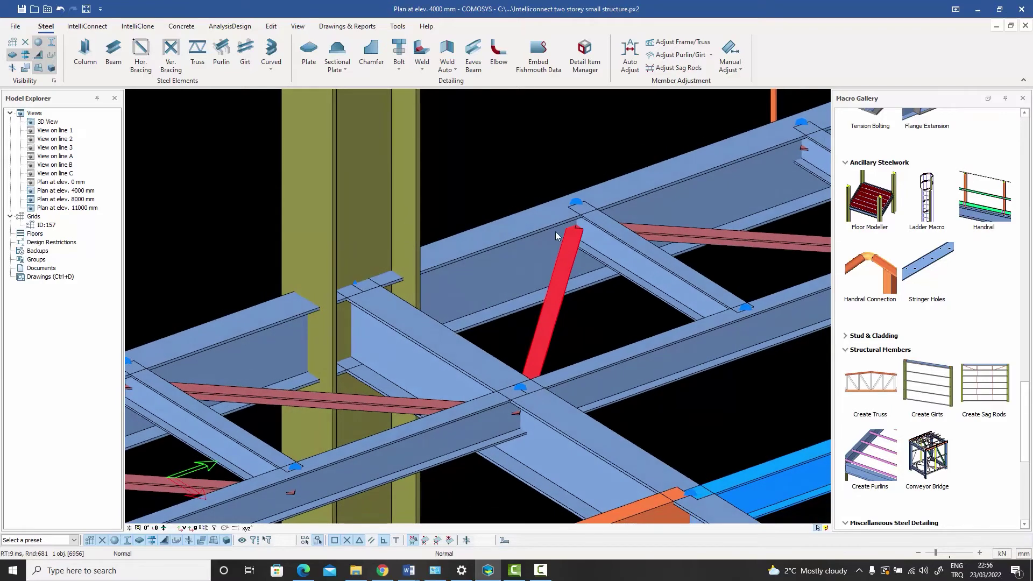
scroll(591, 226, "up", 4)
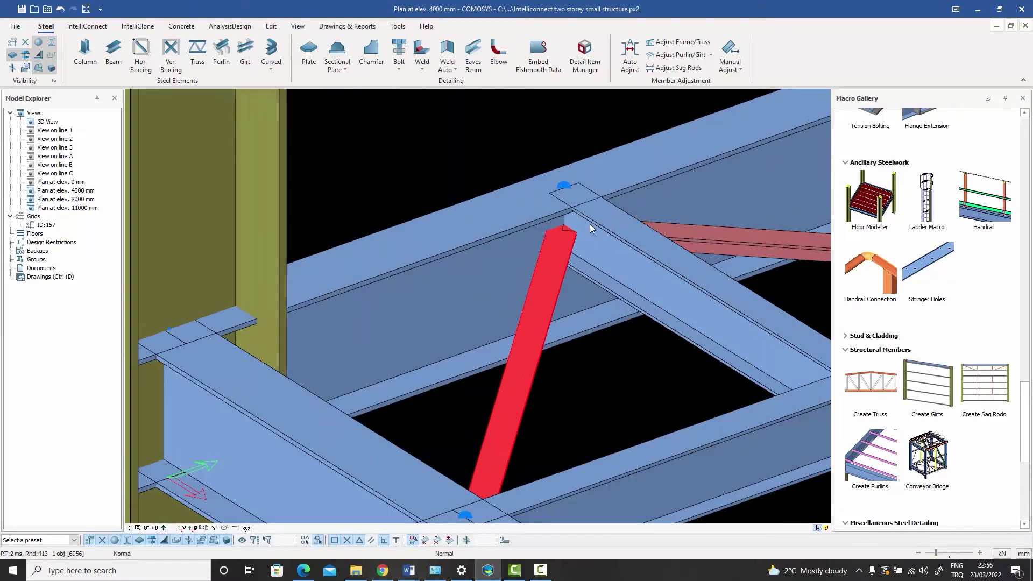
middle_click_drag(612, 244, 482, 263)
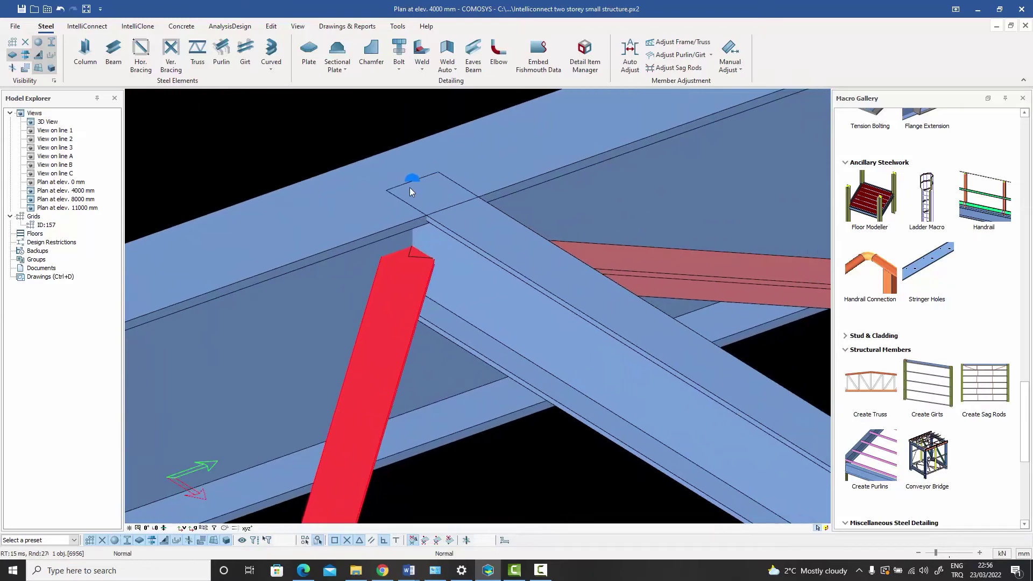
mouse_move(413, 179)
middle_mouse_down()
mouse_move(506, 209)
mouse_move(506, 278)
middle_mouse_up()
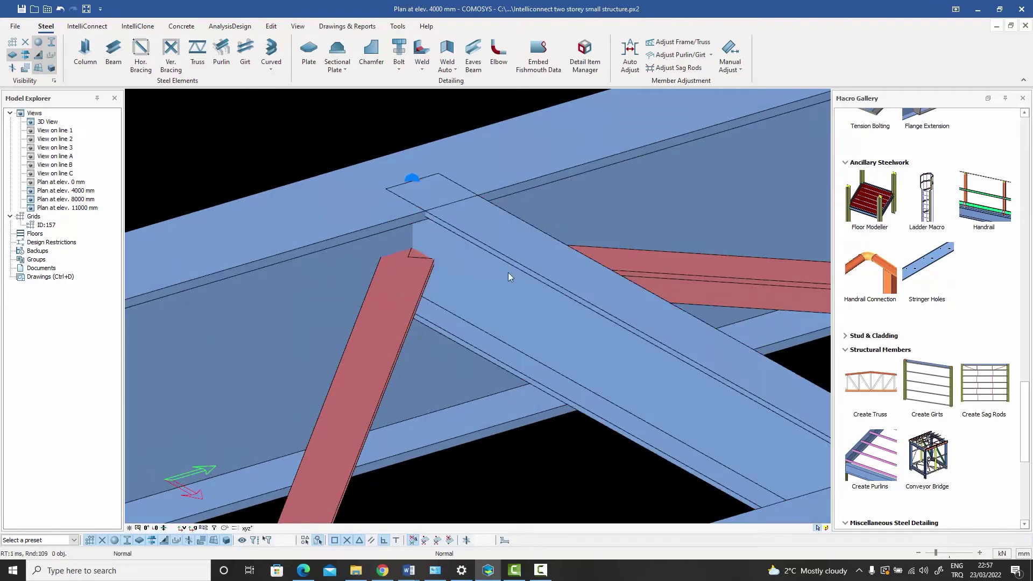
double_click(508, 273)
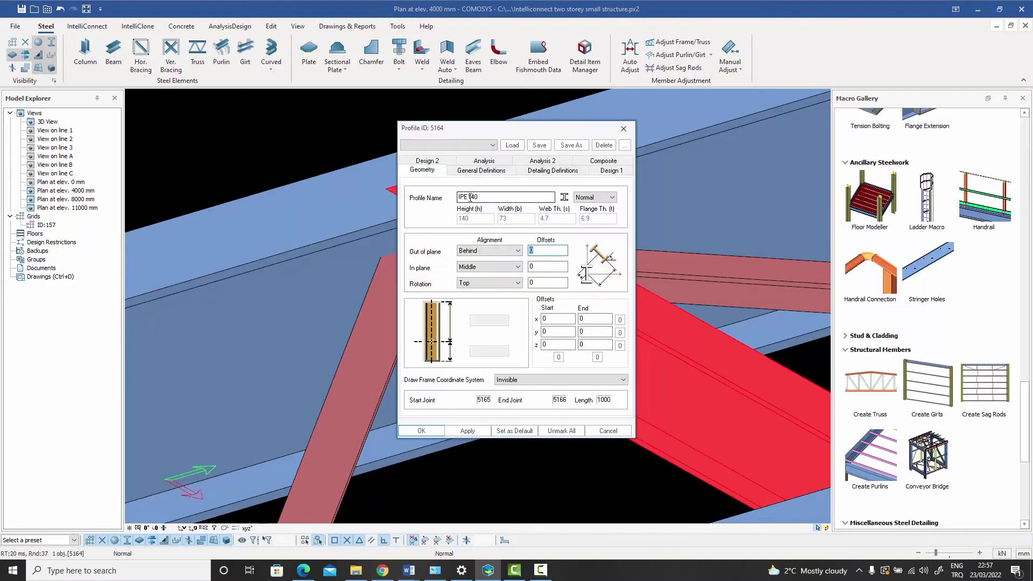
left_click(609, 430)
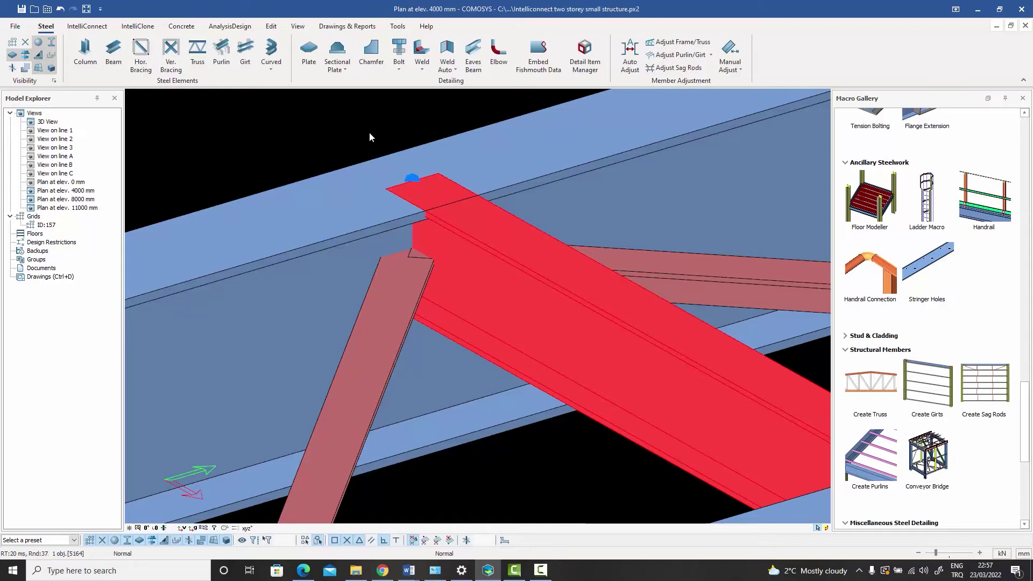
Inspect where the brace end meets the cross beam's web and flange, and review the cross beam's section dimensions.
key("Escape")
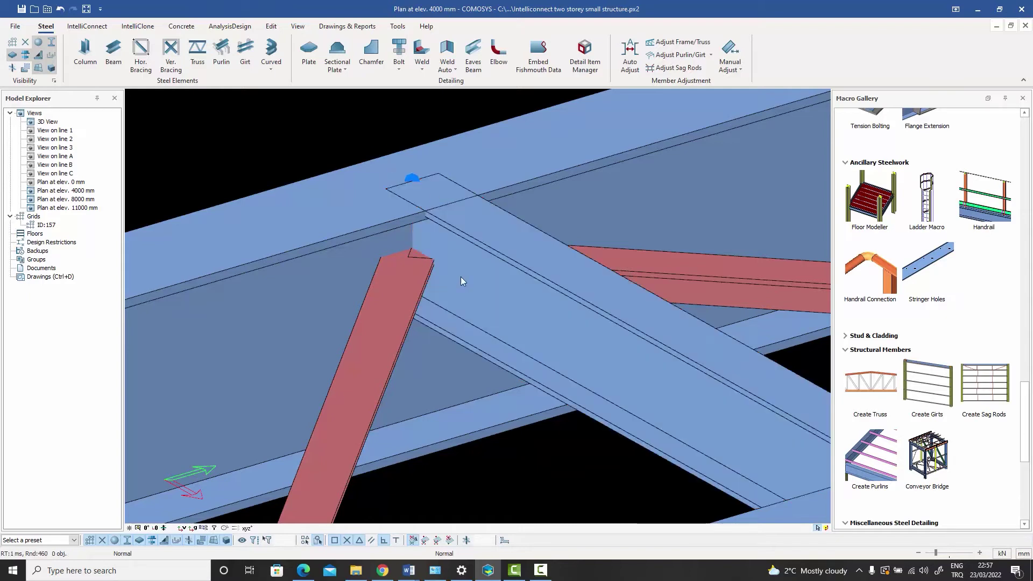
scroll(457, 345, "up", 2)
double_click(463, 339)
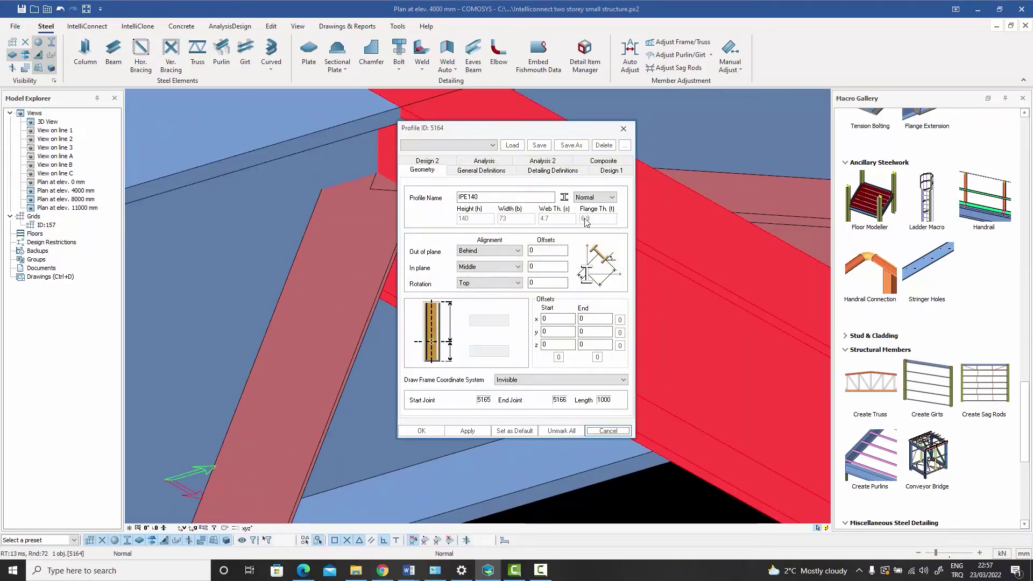
left_click(599, 431)
left_click(645, 484)
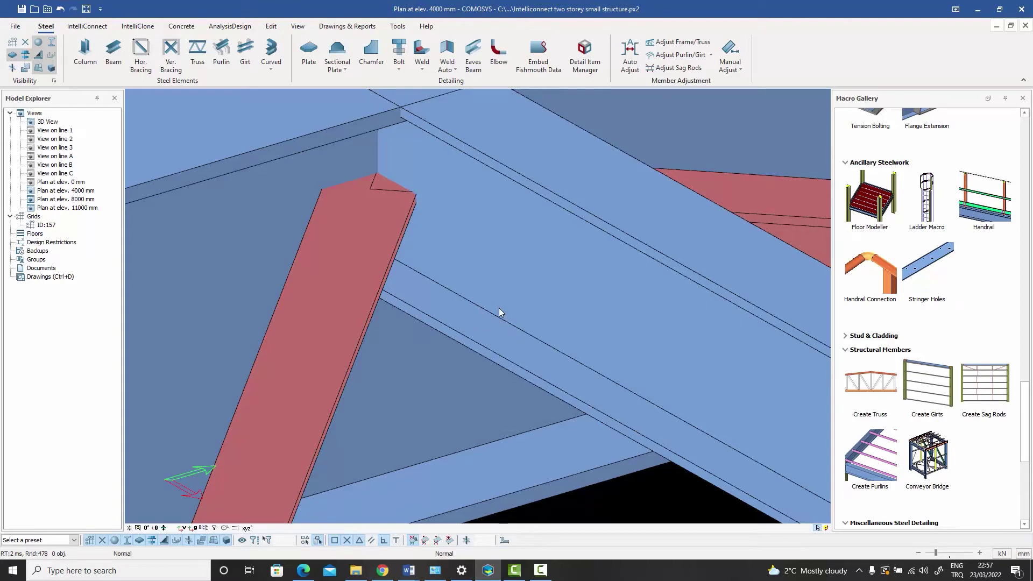
scroll(479, 296, "down", 3)
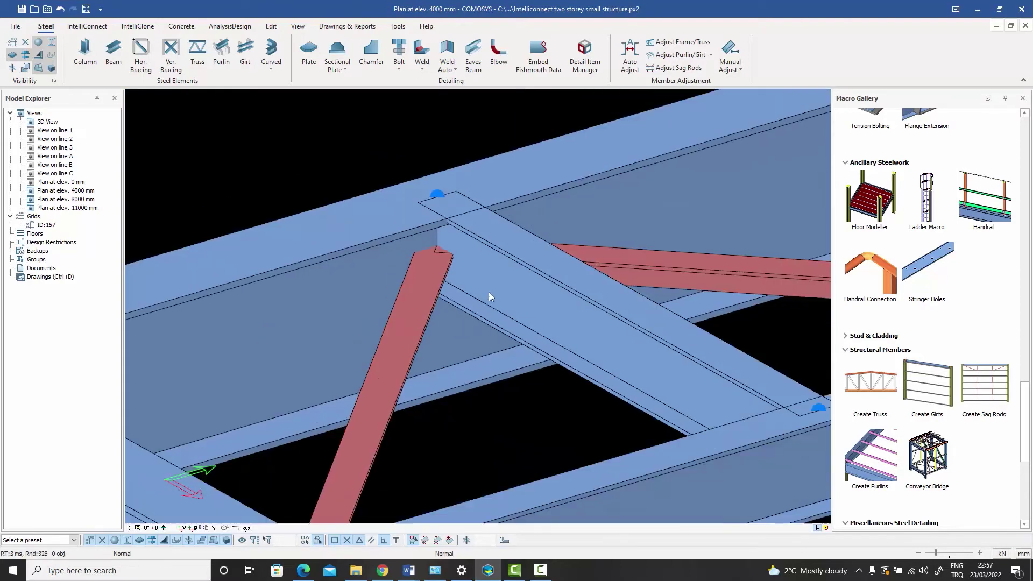
Change the profile of the cross beam at the lowered brace's end to a shallower IPE section.
double_click(492, 290)
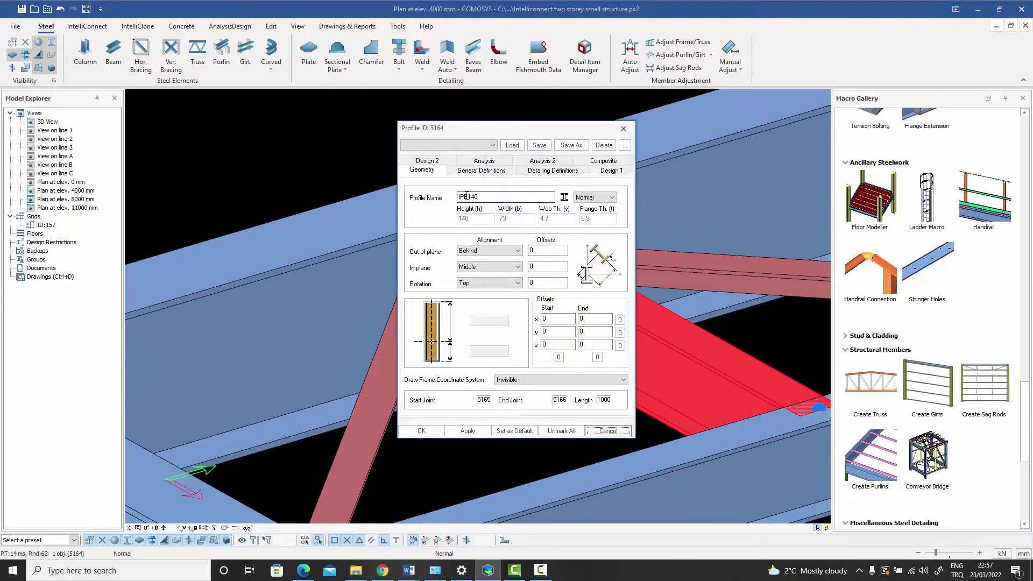
left_click_drag(468, 197, 535, 201)
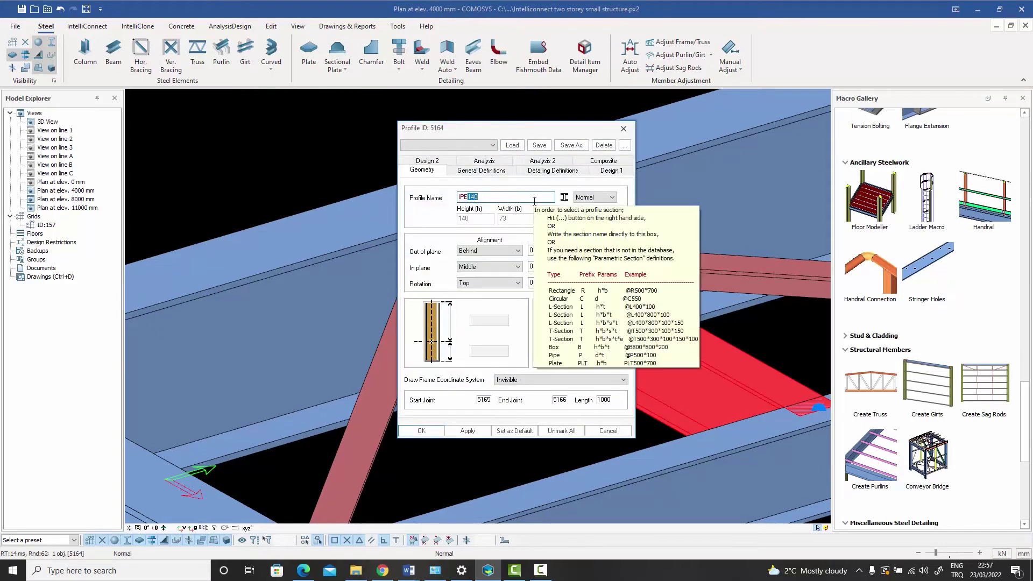
type("300")
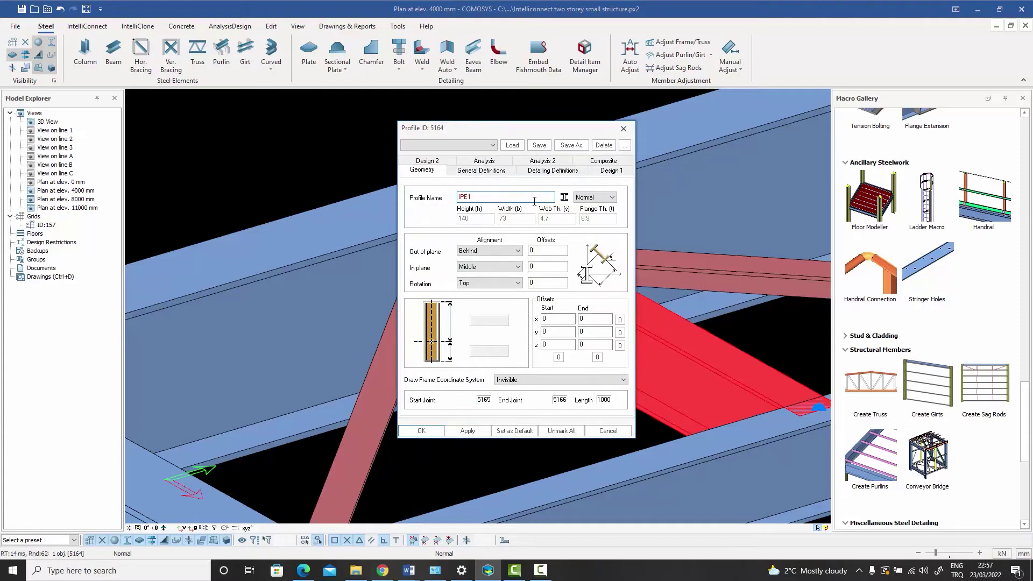
key("Return")
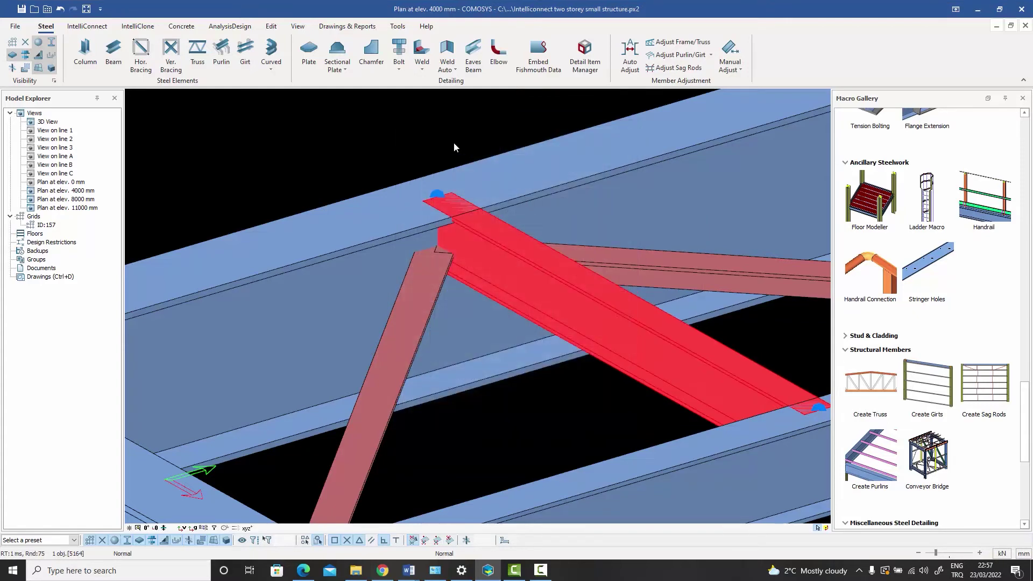
left_click(452, 134)
Examine the brace end against the resized cross beam and check the brace's profile and offset settings.
scroll(477, 281, "up", 5)
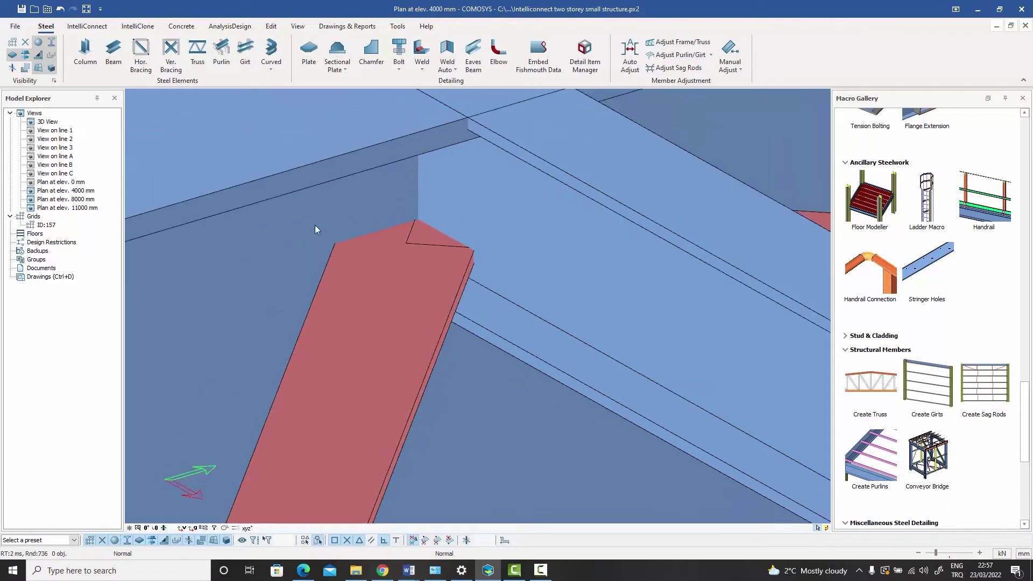
left_click(544, 258)
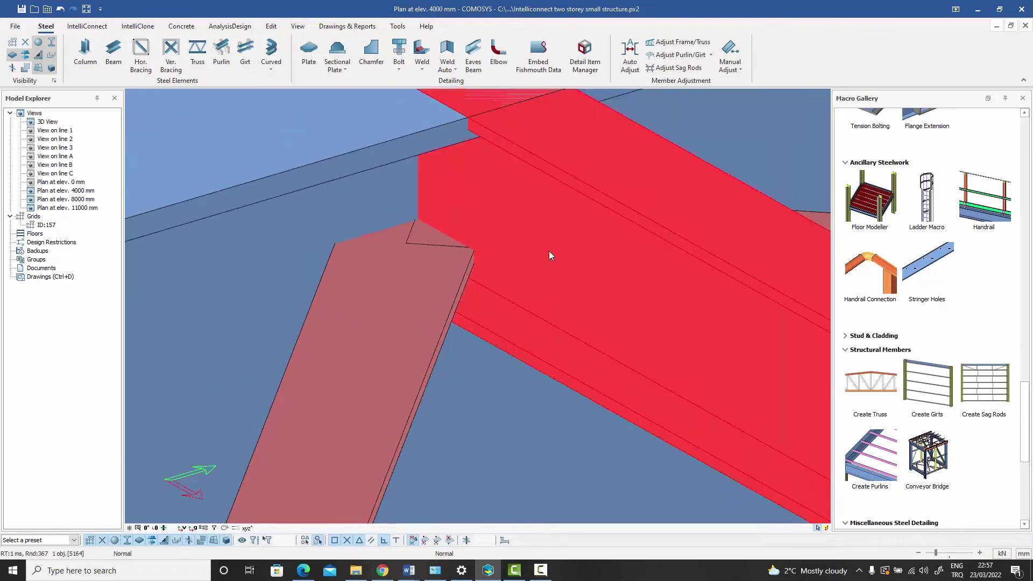
scroll(549, 250, "down", 3)
scroll(539, 258, "up", 4)
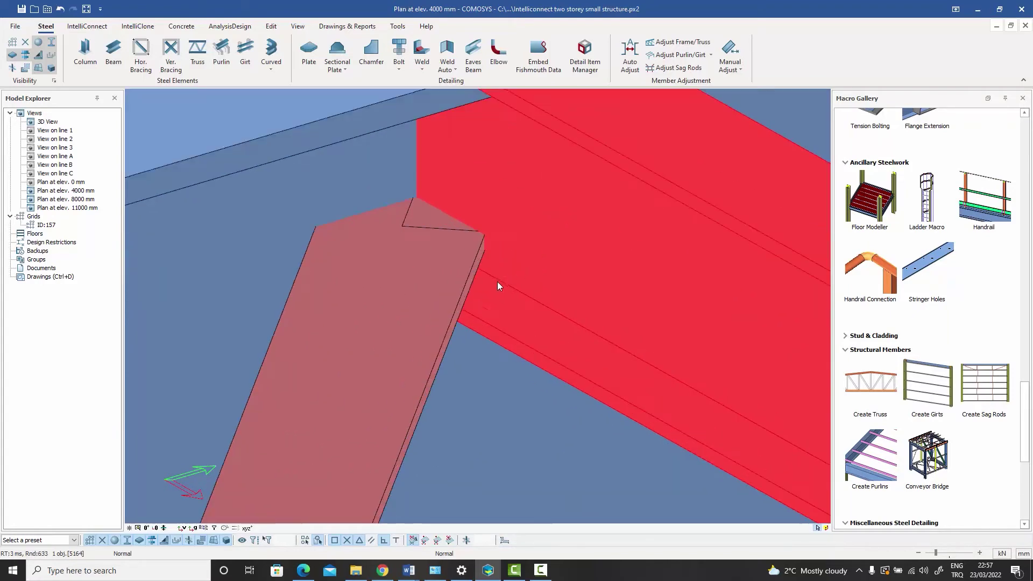
scroll(421, 321, "down", 3)
left_click(308, 134)
scroll(478, 344, "up", 3)
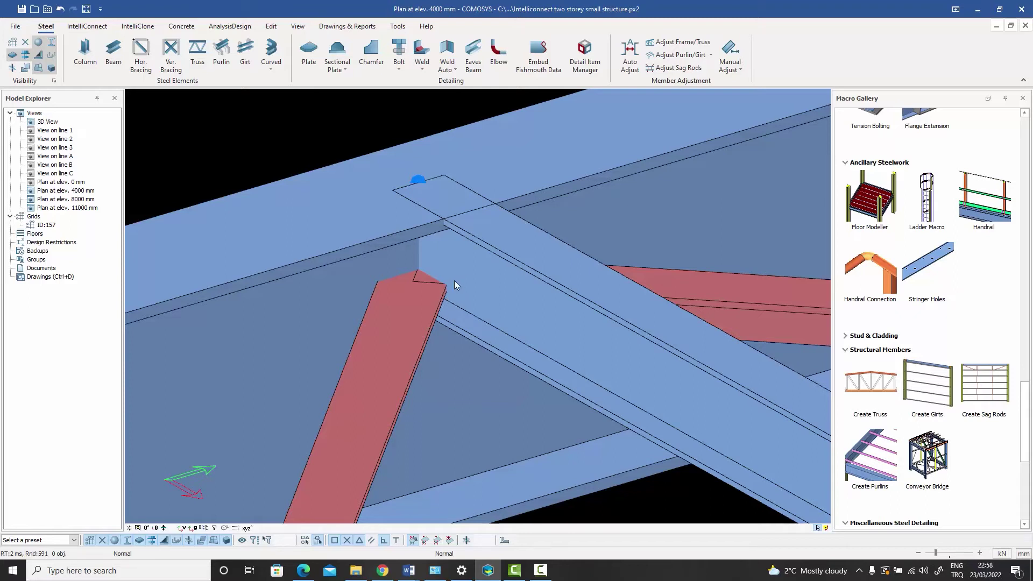
scroll(454, 284, "down", 1)
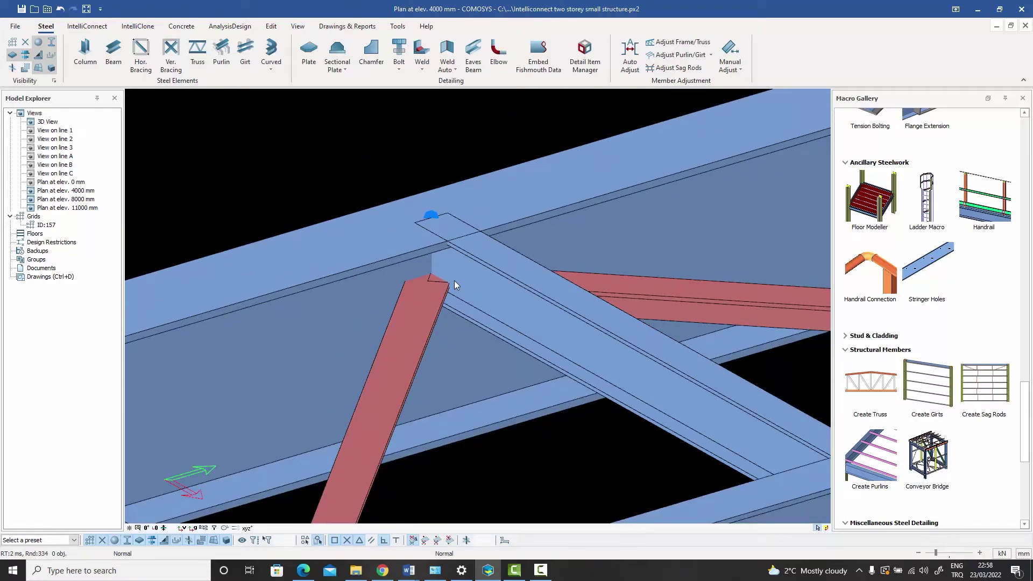
double_click(417, 335)
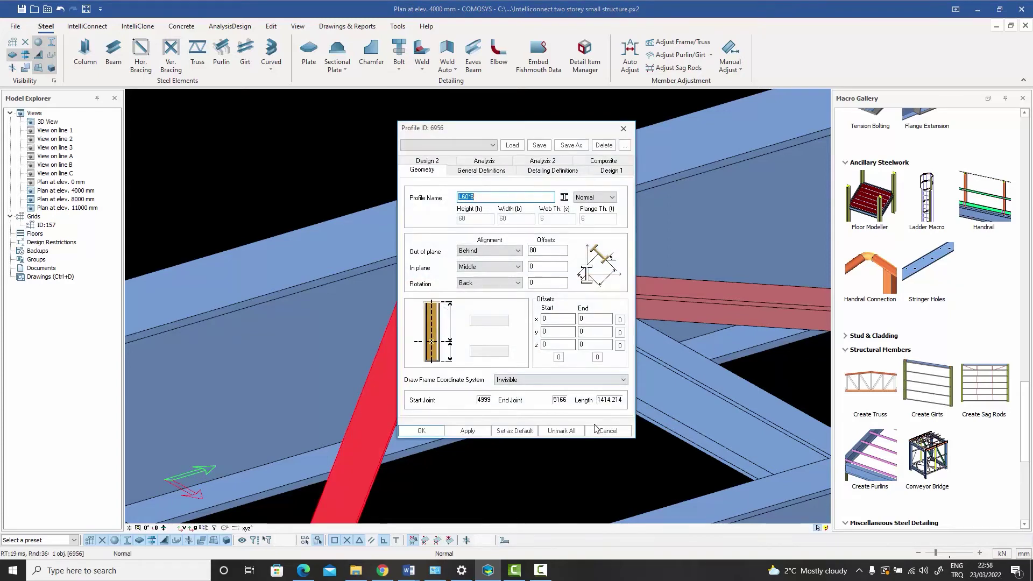
left_click(608, 431)
Change the profile of the next cross beam along the edge bay to IPE100.
left_click(564, 344)
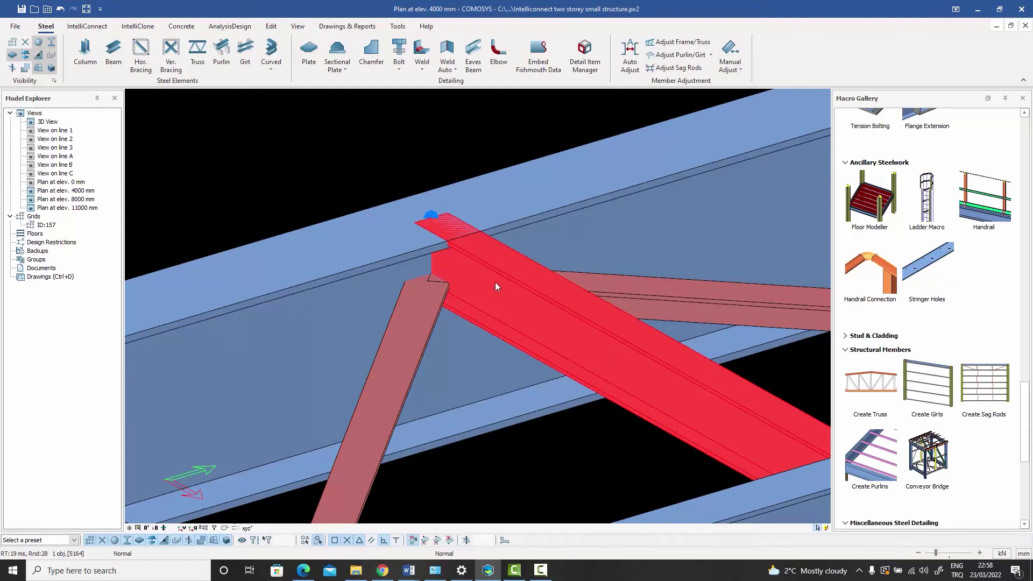
scroll(495, 282, "down", 2)
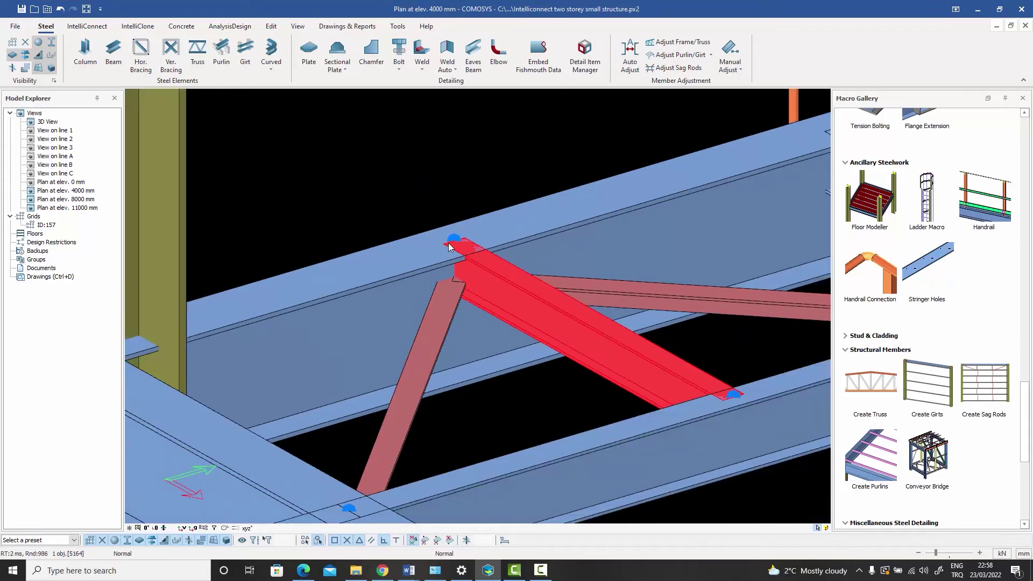
scroll(476, 312, "down", 4)
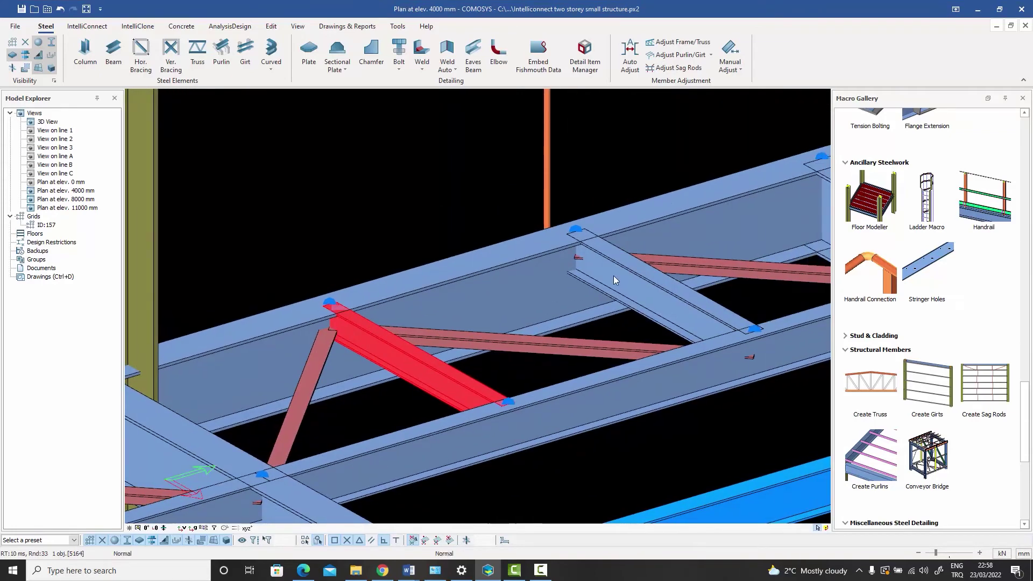
double_click(585, 236)
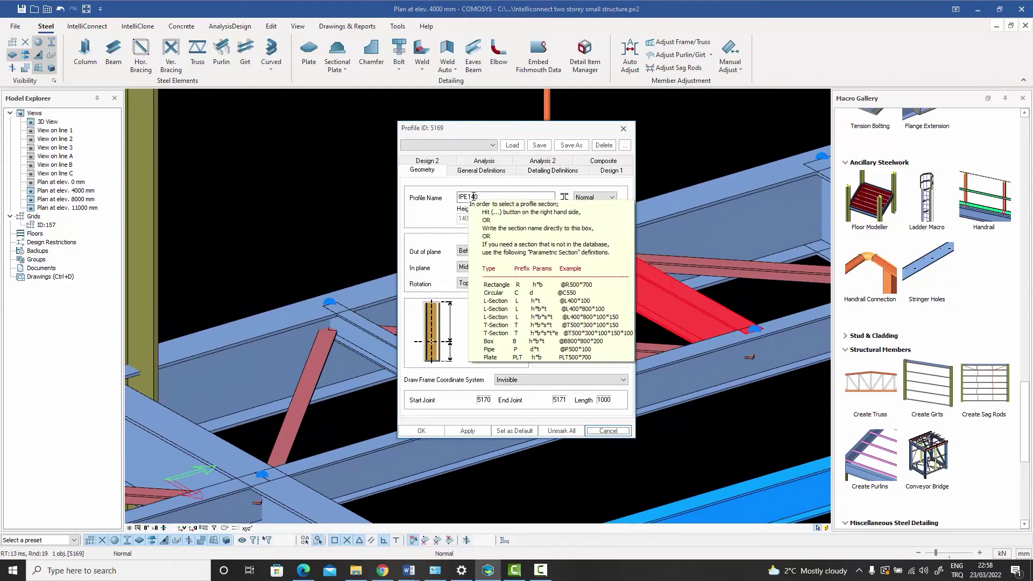
left_click(474, 197)
key("Delete")
type("0")
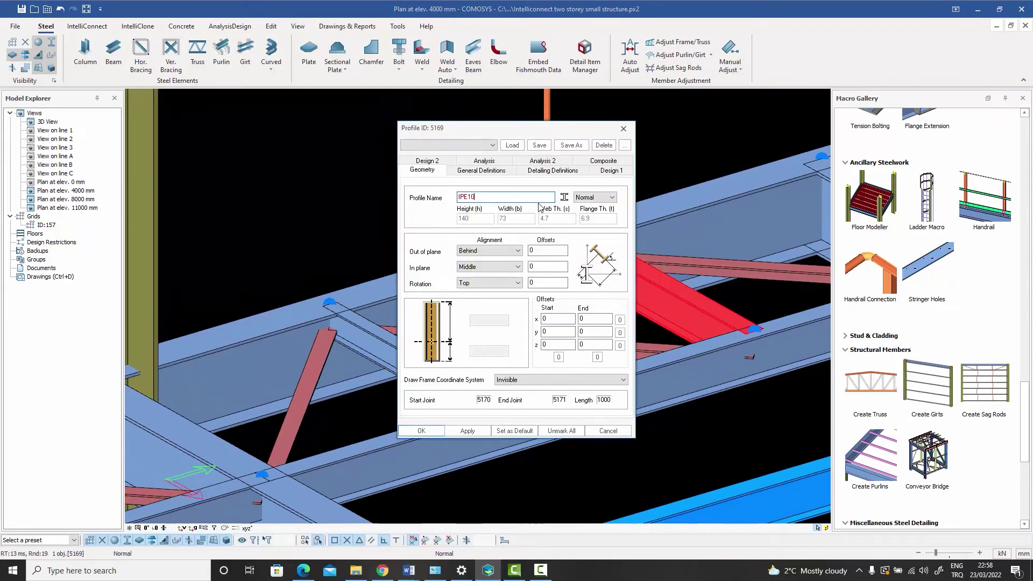
key("Return")
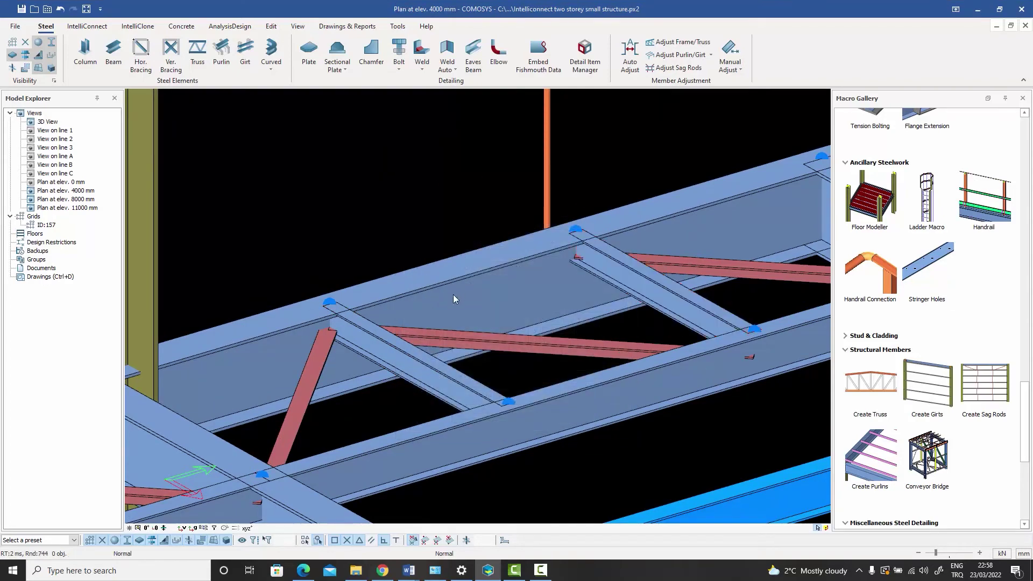
Set the out-of-plane offset of the three diagonal braces around the two resized cross beams to 130.
left_click(316, 360)
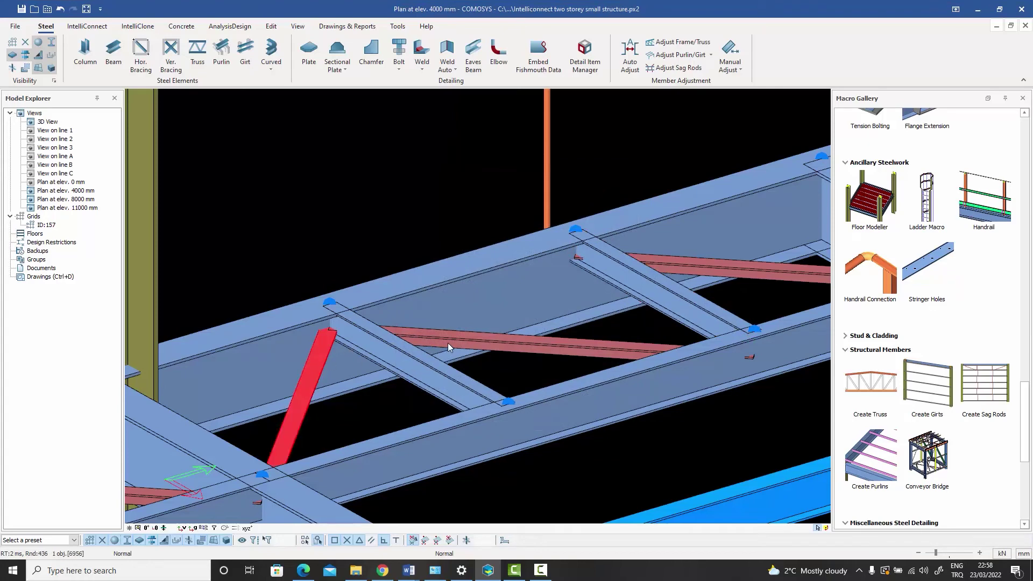
left_click(448, 343)
double_click(685, 271)
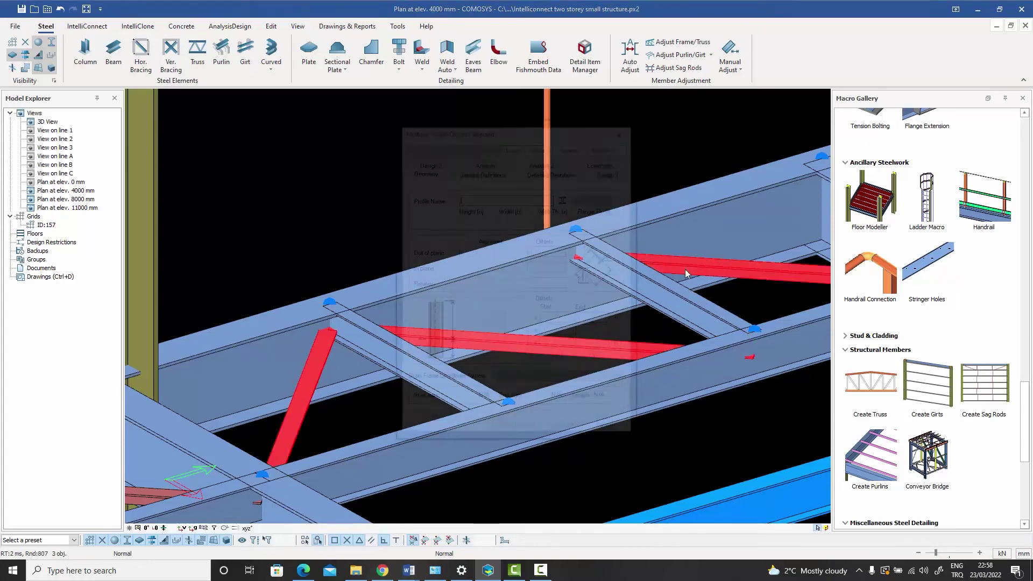
left_click(541, 251)
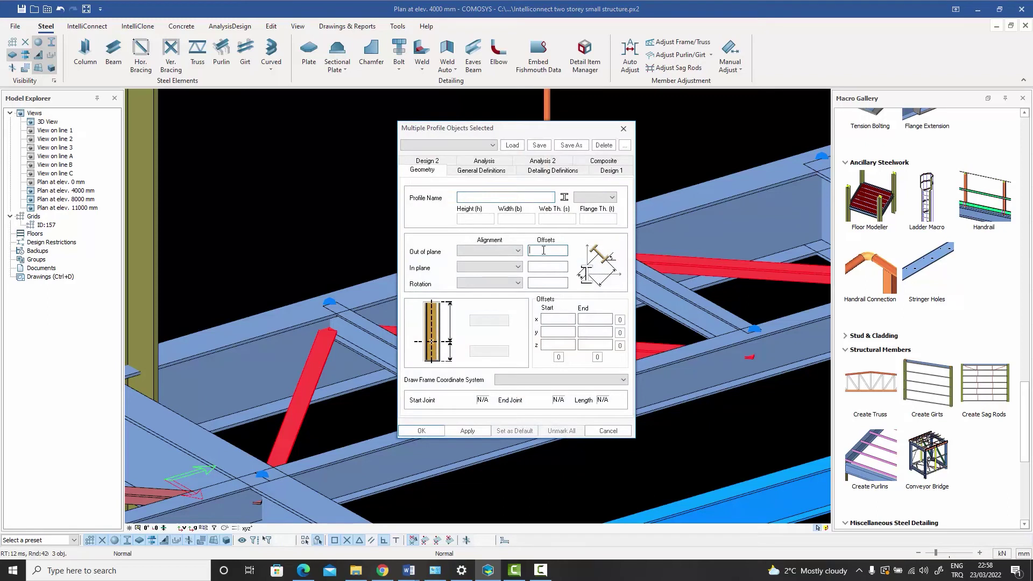
type("130")
key("Return")
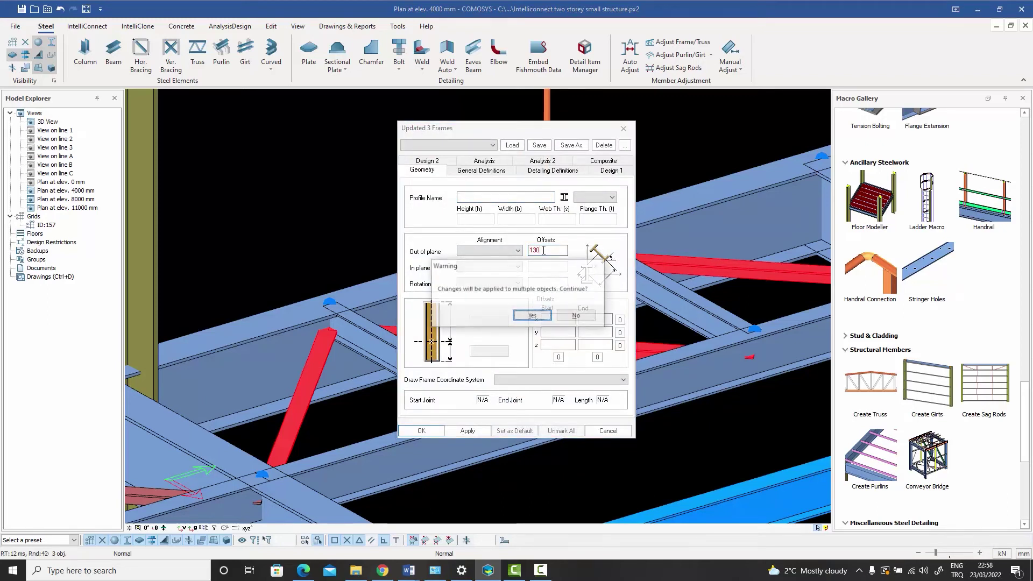
left_click(532, 318)
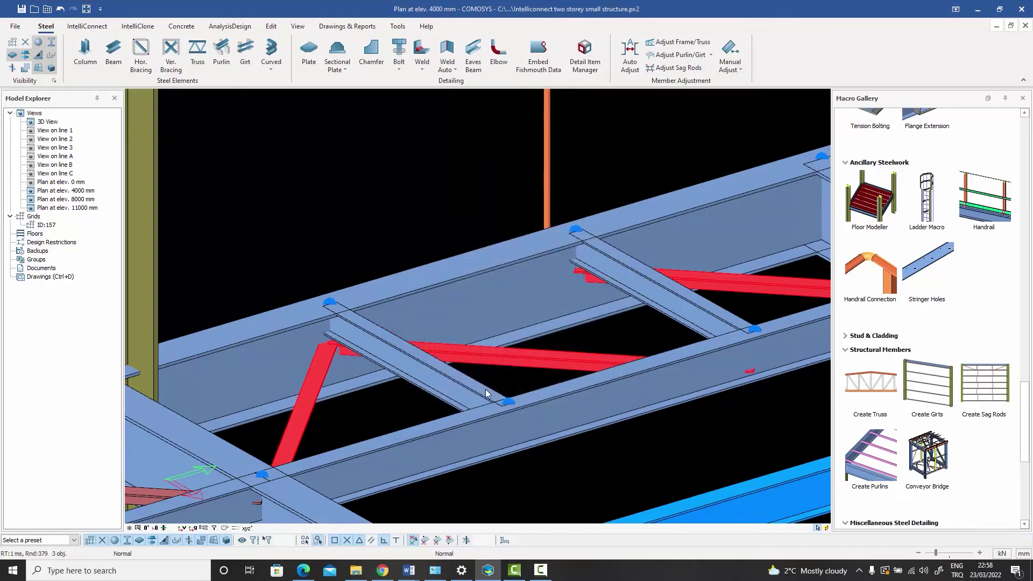
left_click(360, 167)
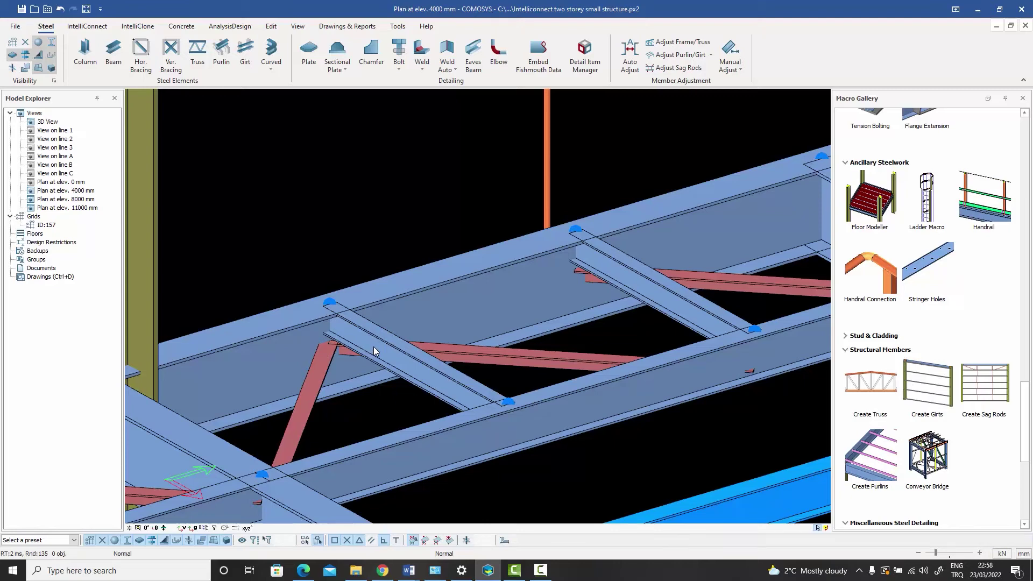
Examine the bracing layout over the whole floor and the lowered braces at the resized cross beams near the column.
scroll(372, 349, "down", 10)
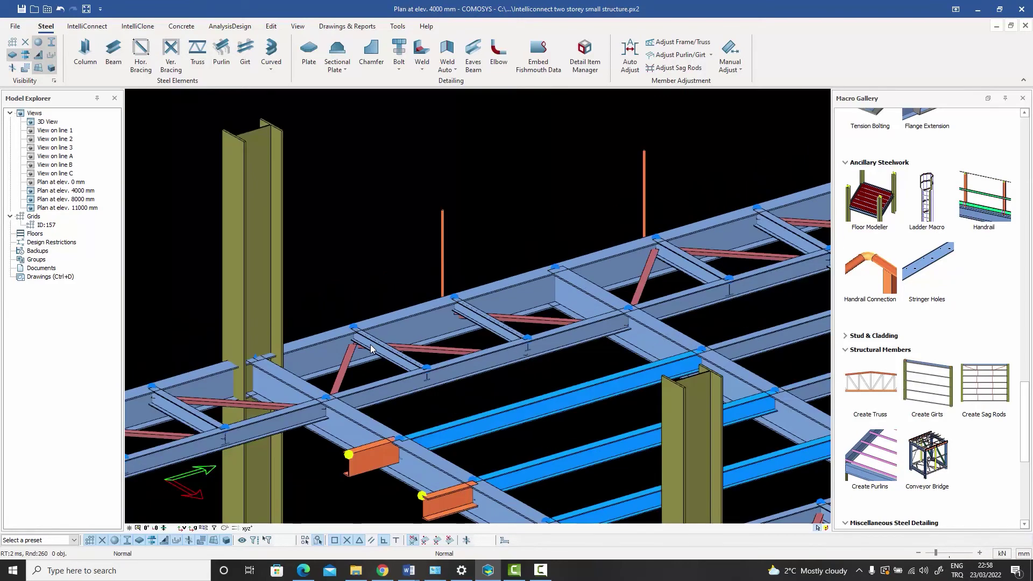
middle_click_drag(224, 446, 264, 405)
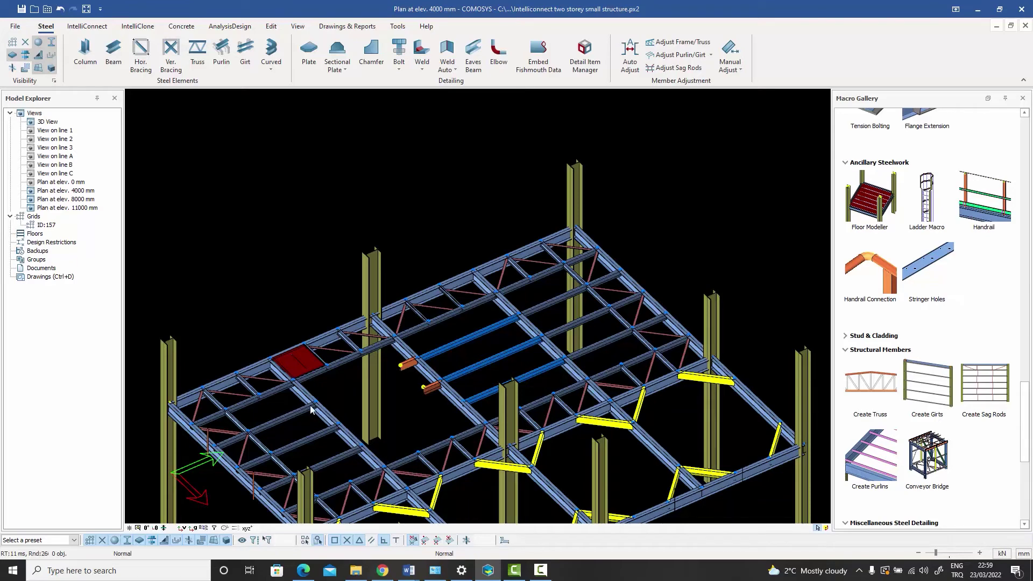
middle_click_drag(325, 419, 335, 331)
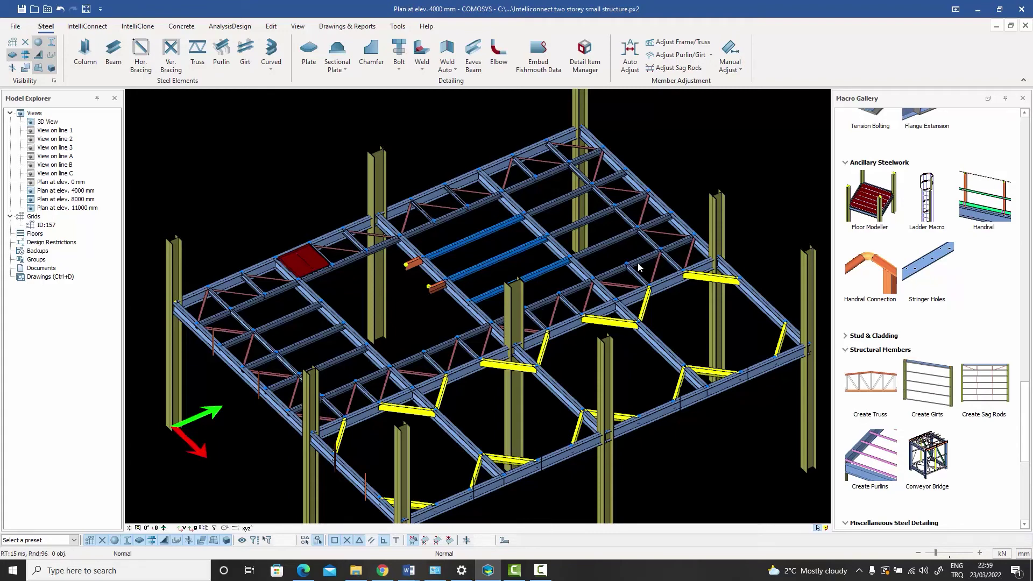
middle_click_drag(535, 275, 566, 285)
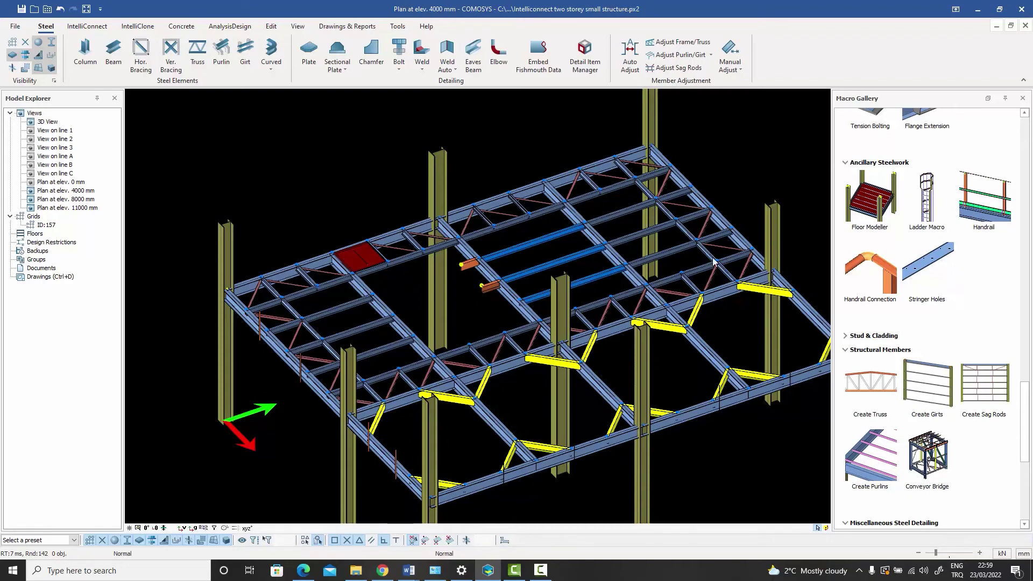
scroll(672, 220, "up", 5)
scroll(567, 171, "up", 3)
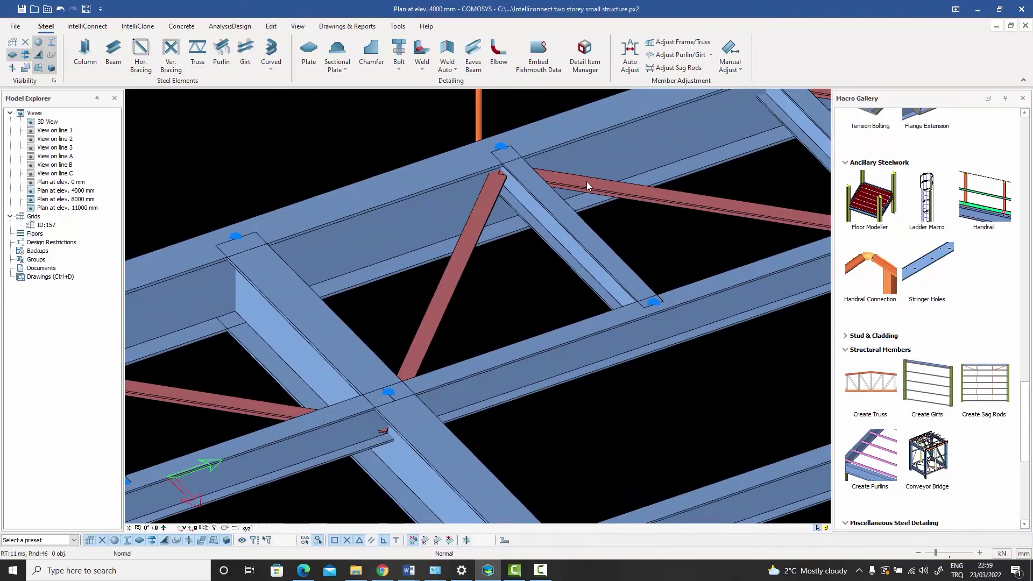
scroll(586, 184, "down", 3)
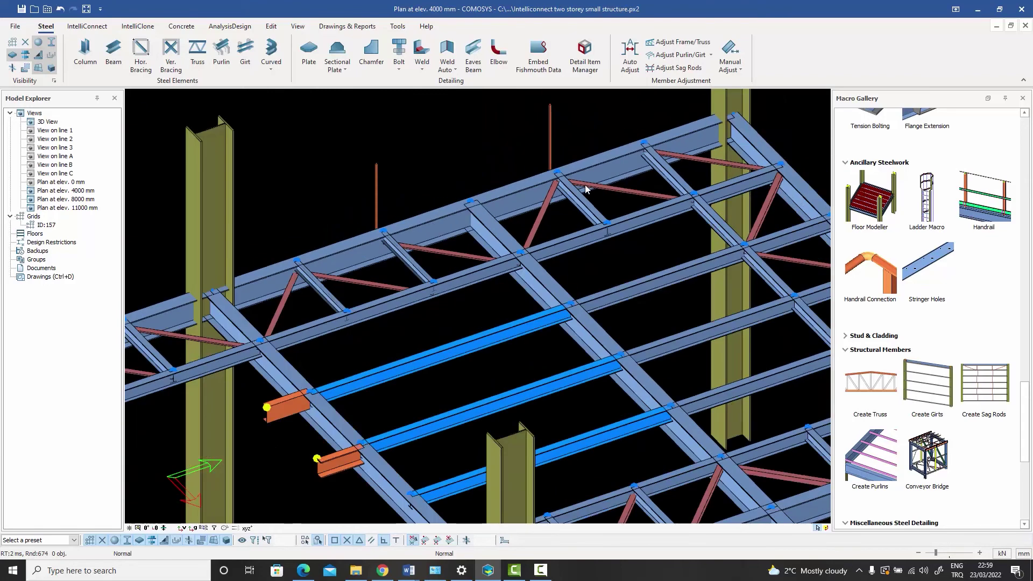
scroll(586, 188, "down", 5)
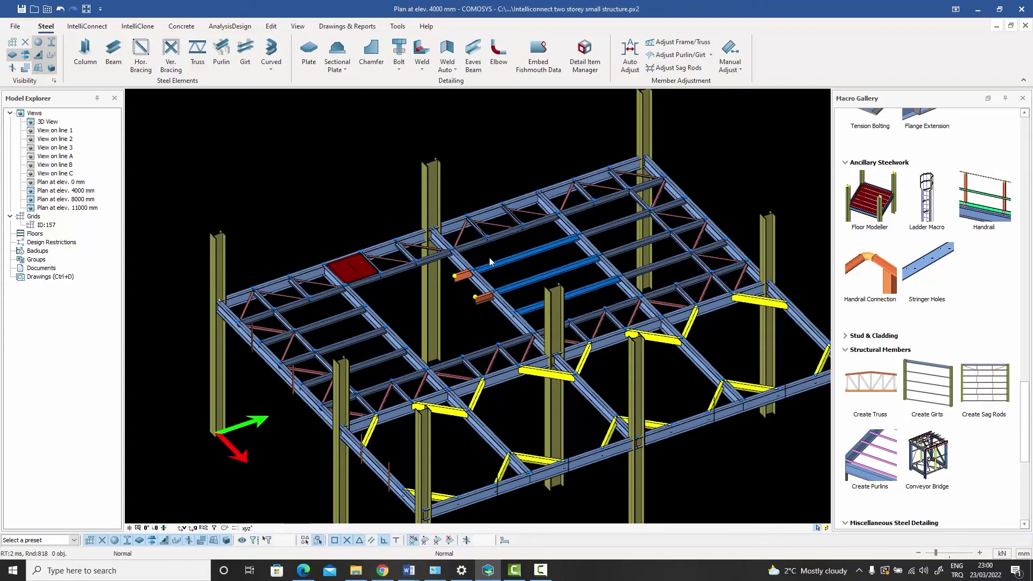
middle_click_drag(696, 265, 724, 269)
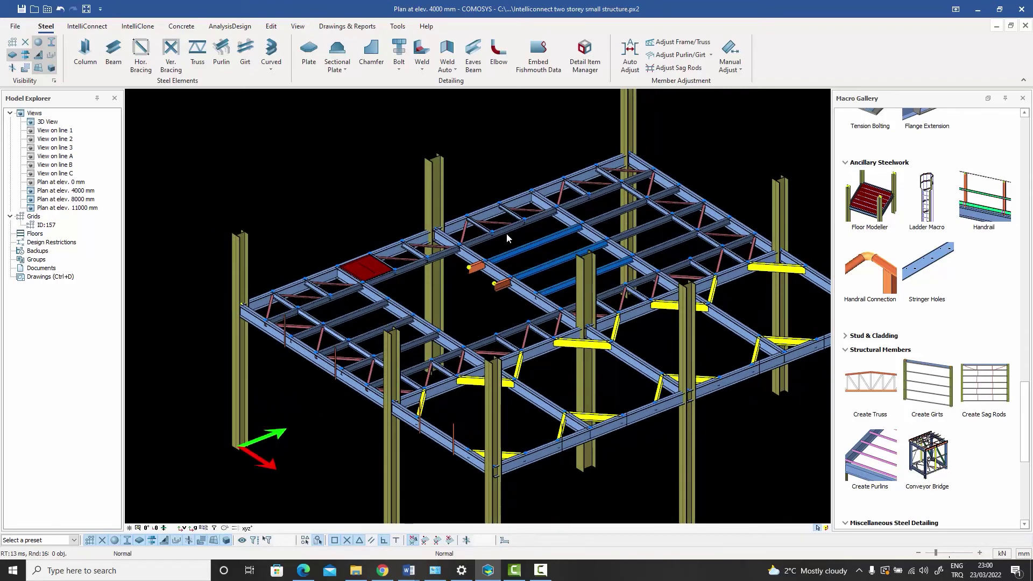
scroll(506, 234, "up", 2)
scroll(475, 225, "up", 4)
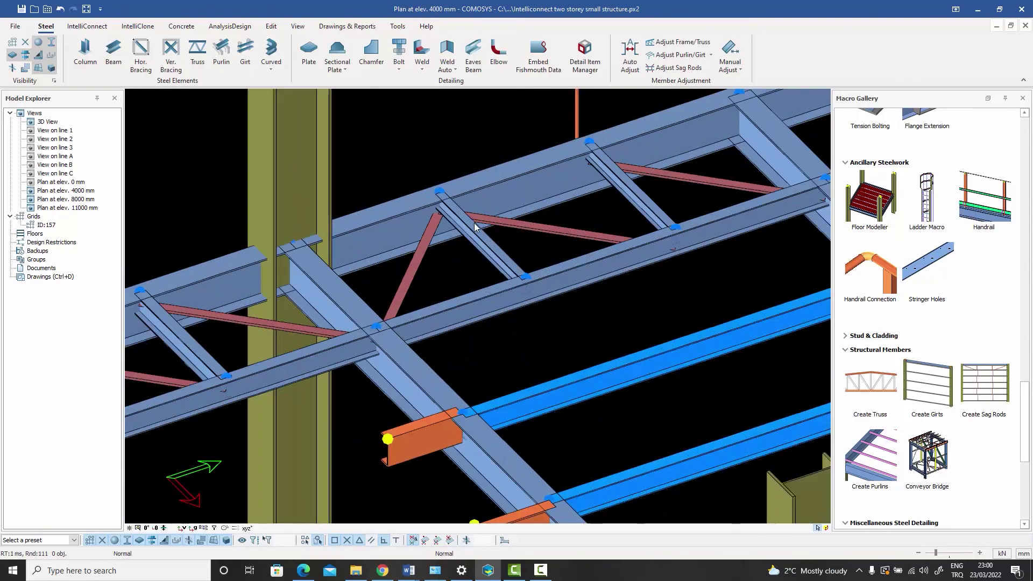
Examine the diagonal braces on both sides of the resized cross beam near the column and the surrounding floor bracing.
left_click(434, 227)
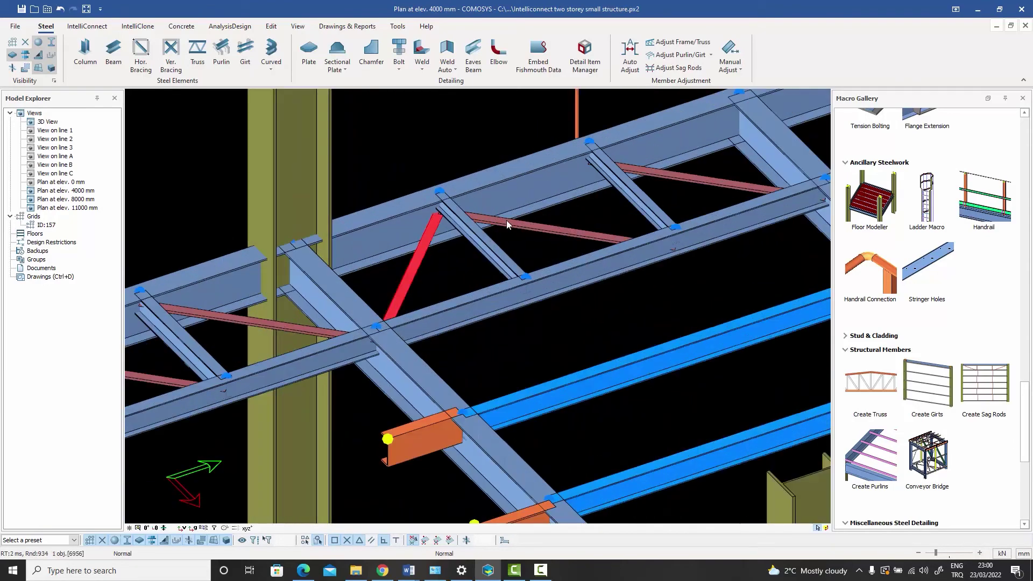
left_click(509, 223)
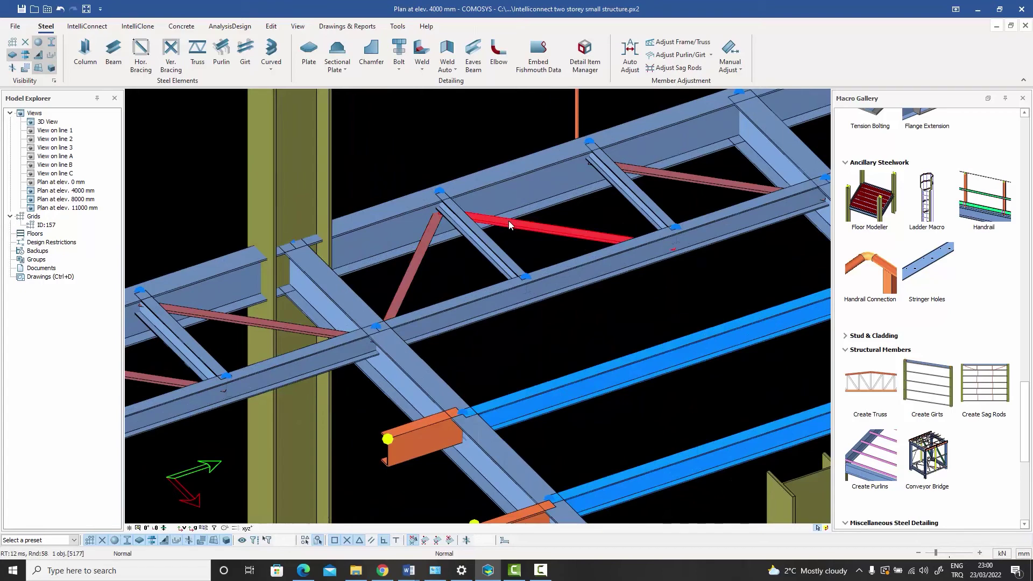
left_click(425, 249)
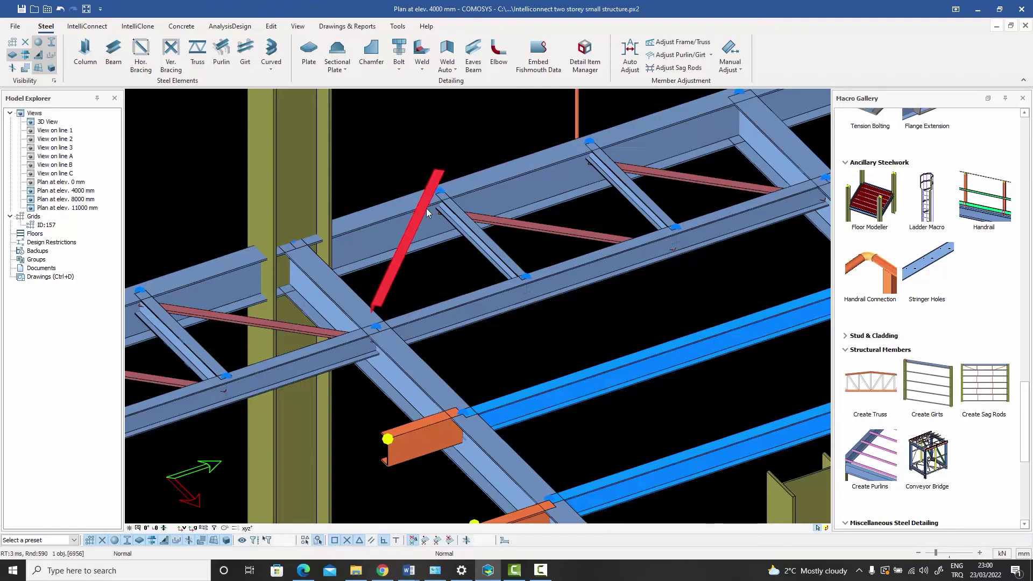
key("Escape")
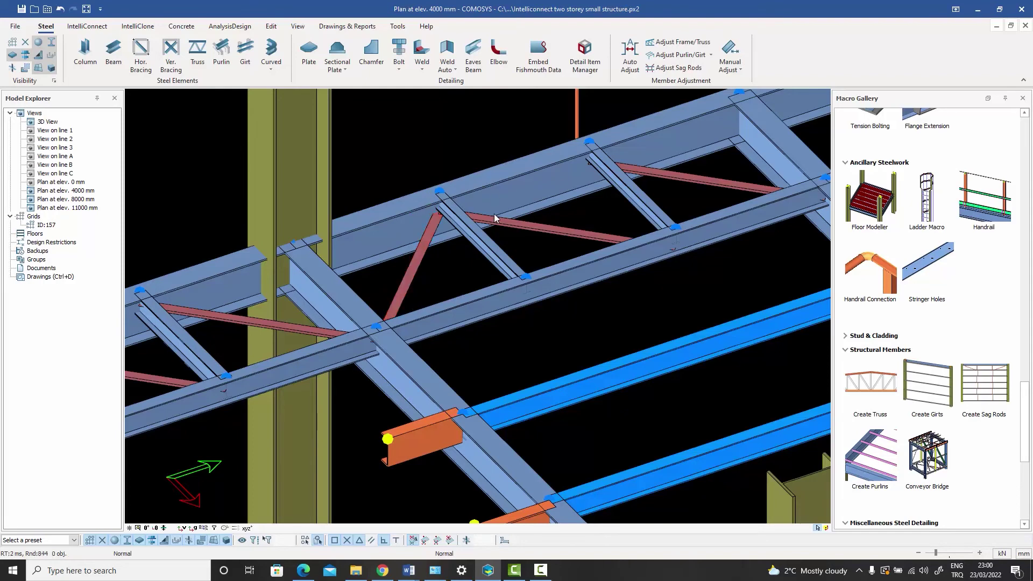
scroll(494, 215, "down", 2)
scroll(495, 215, "down", 2)
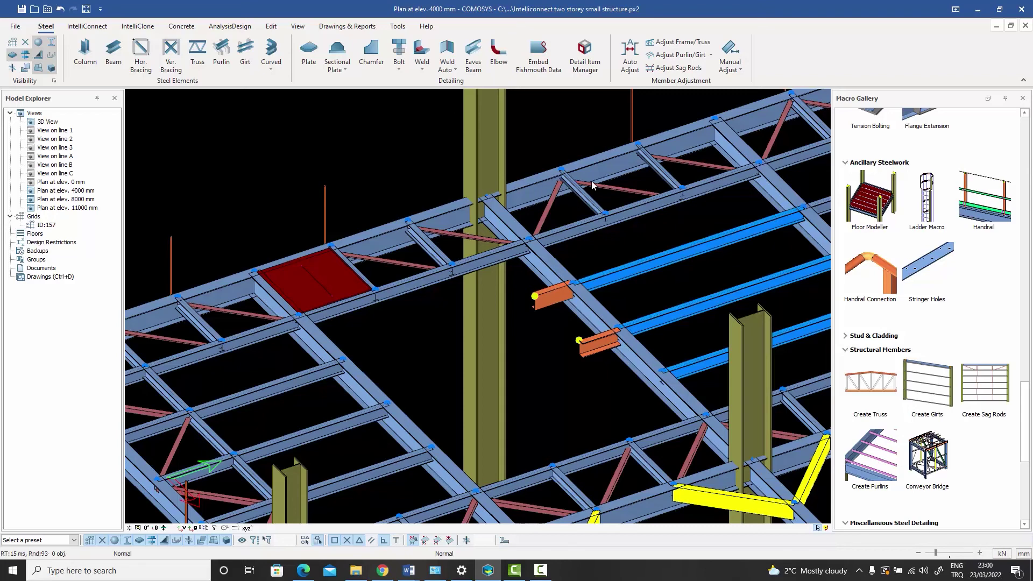
scroll(549, 216, "up", 1)
scroll(548, 214, "up", 1)
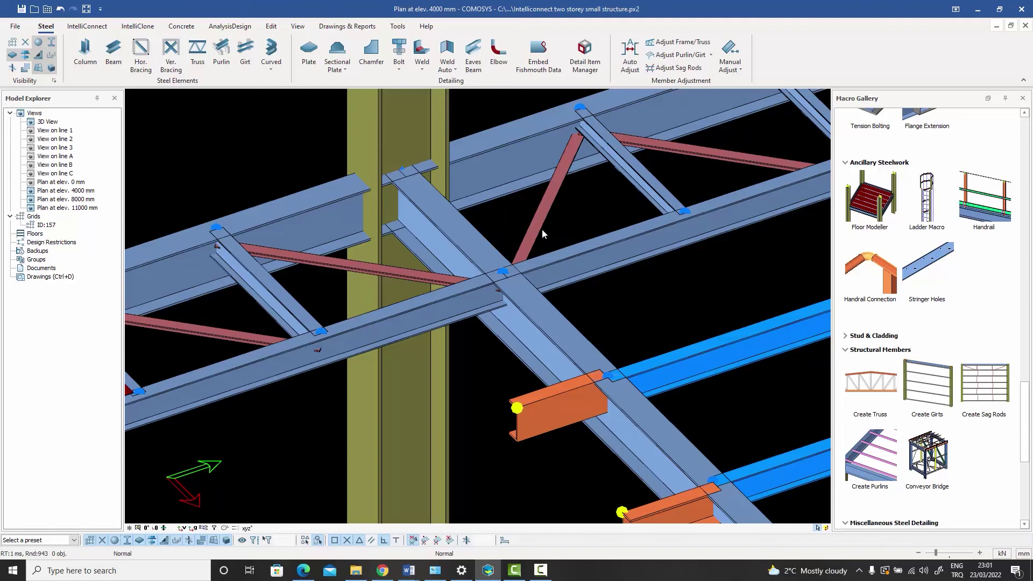
scroll(571, 256, "down", 3)
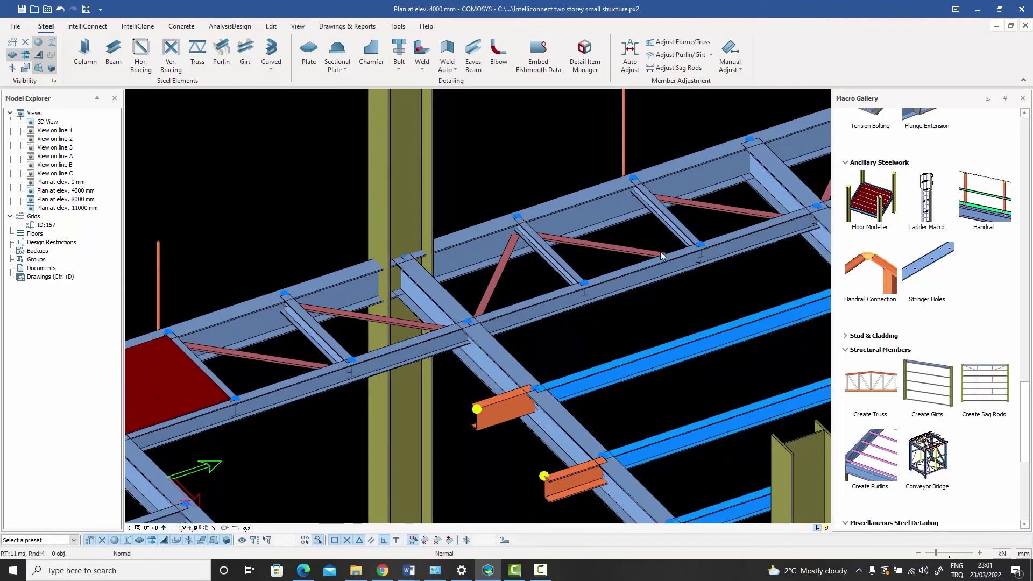
Show the model members as centre lines and turn off the visibility of release symbols.
key("w")
key("w")
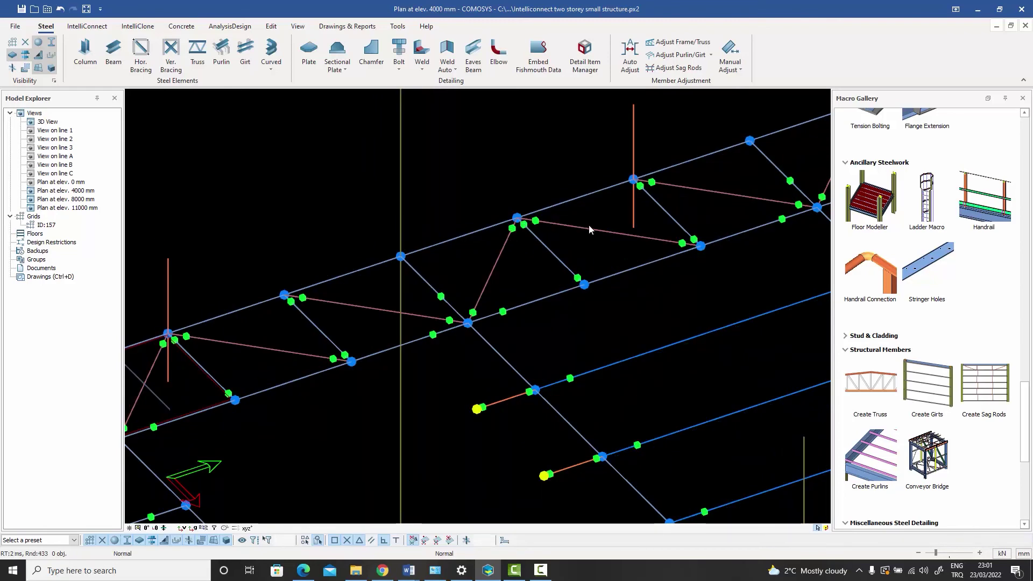
left_click(54, 80)
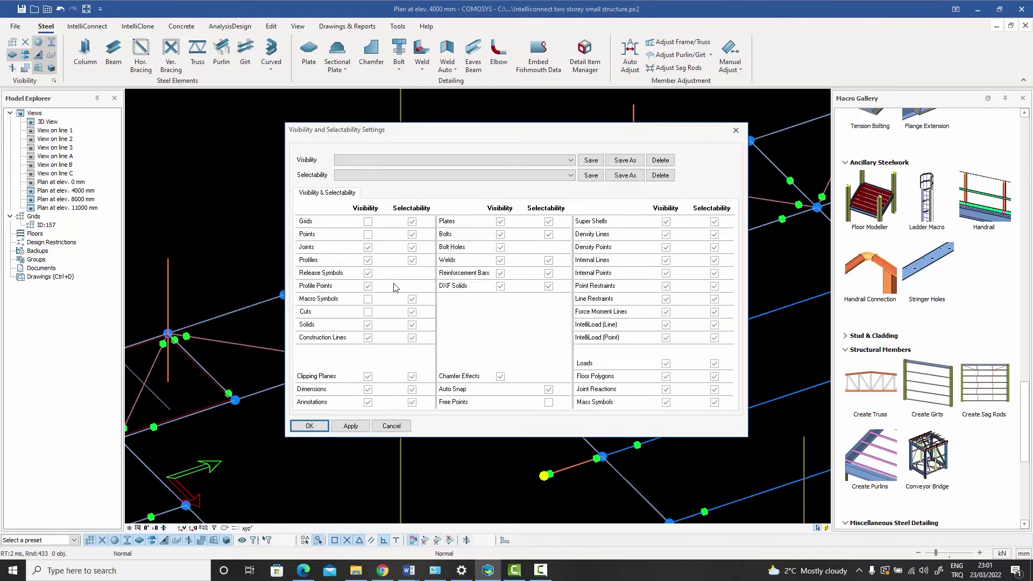
left_click(368, 273)
left_click(310, 427)
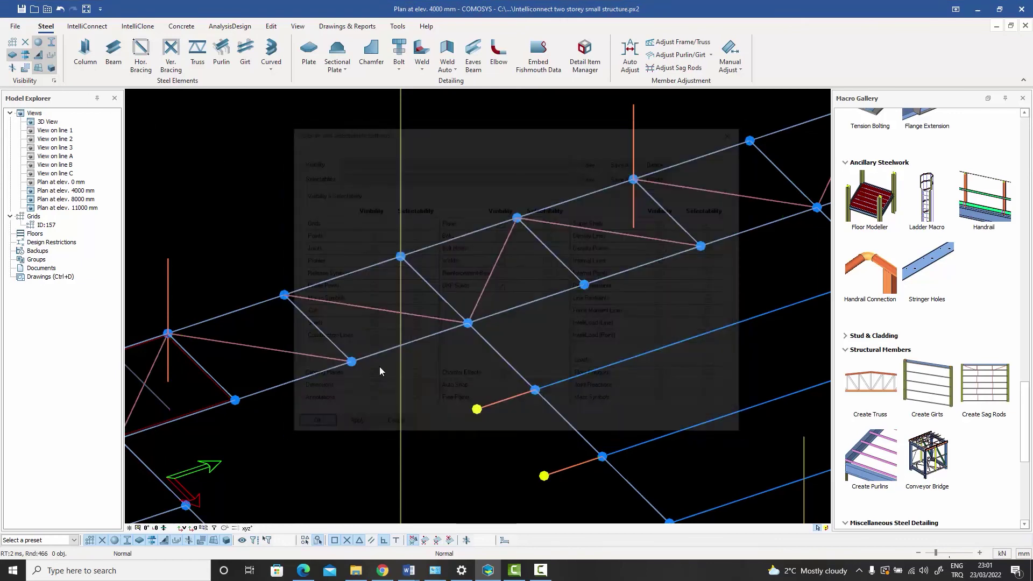
Examine how the brace centre lines meet the joints along the edge bay, and compare with the solid braces near the column.
middle_click_drag(588, 258, 631, 236)
middle_click_drag(536, 277, 392, 284)
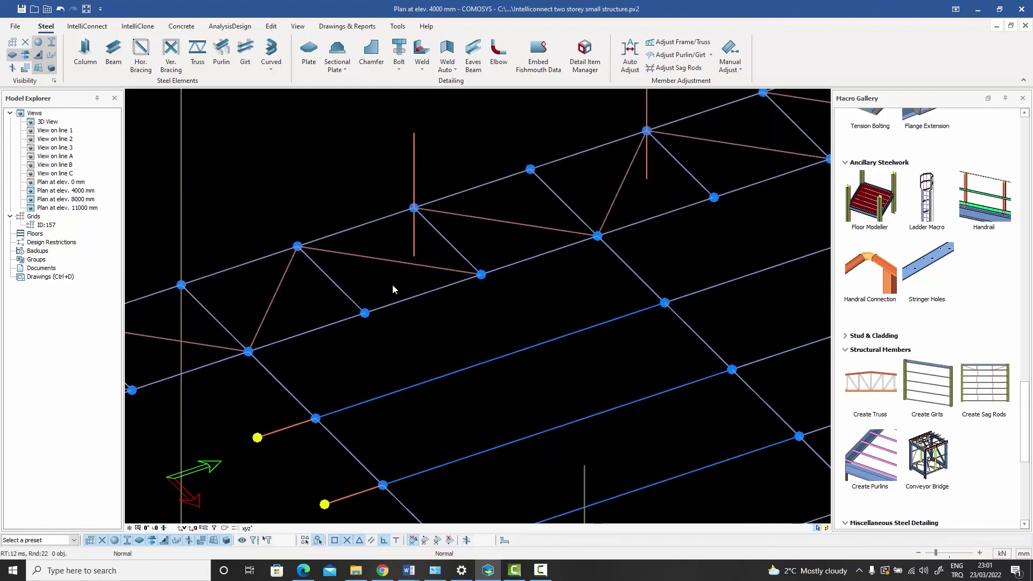
scroll(482, 288, "down", 2)
middle_click_drag(482, 289, 411, 281)
middle_click_drag(328, 310, 556, 256)
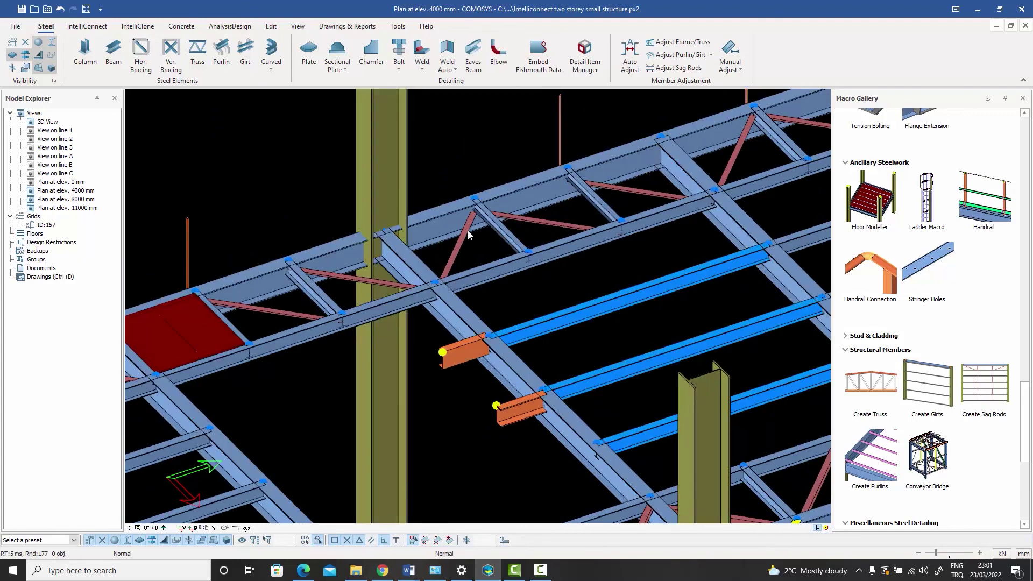
scroll(468, 234, "up", 2)
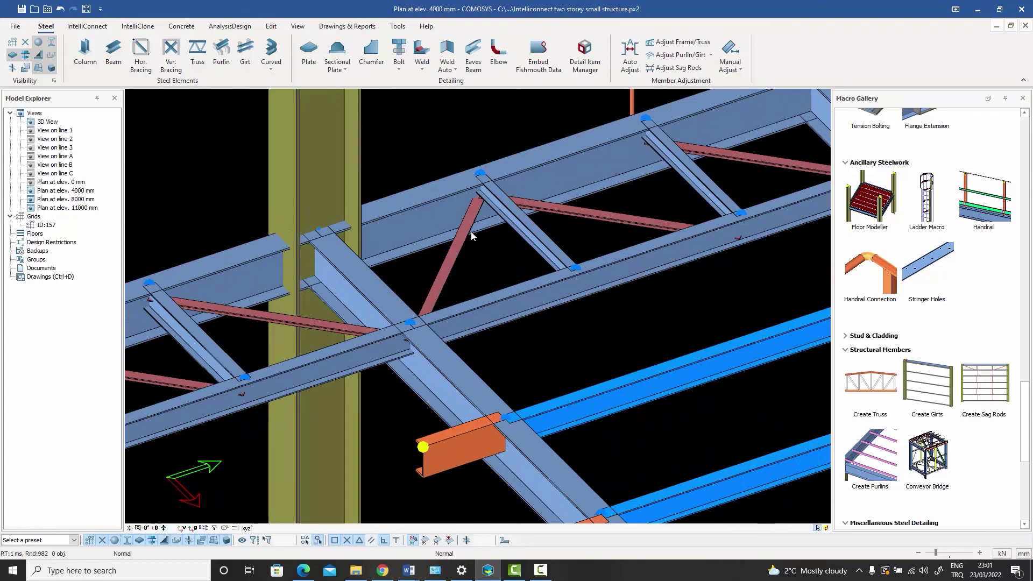